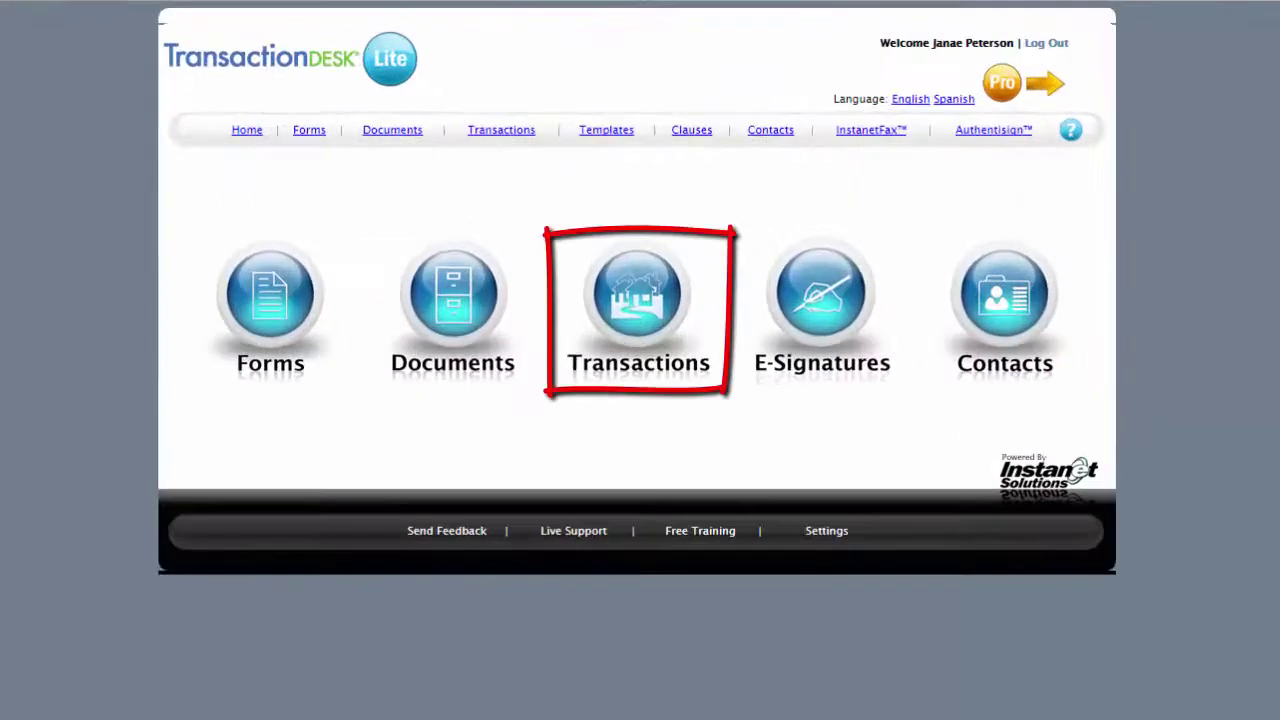
Open the 1234 Crestview Drive transaction from the Transactions list.
left_click(645, 314)
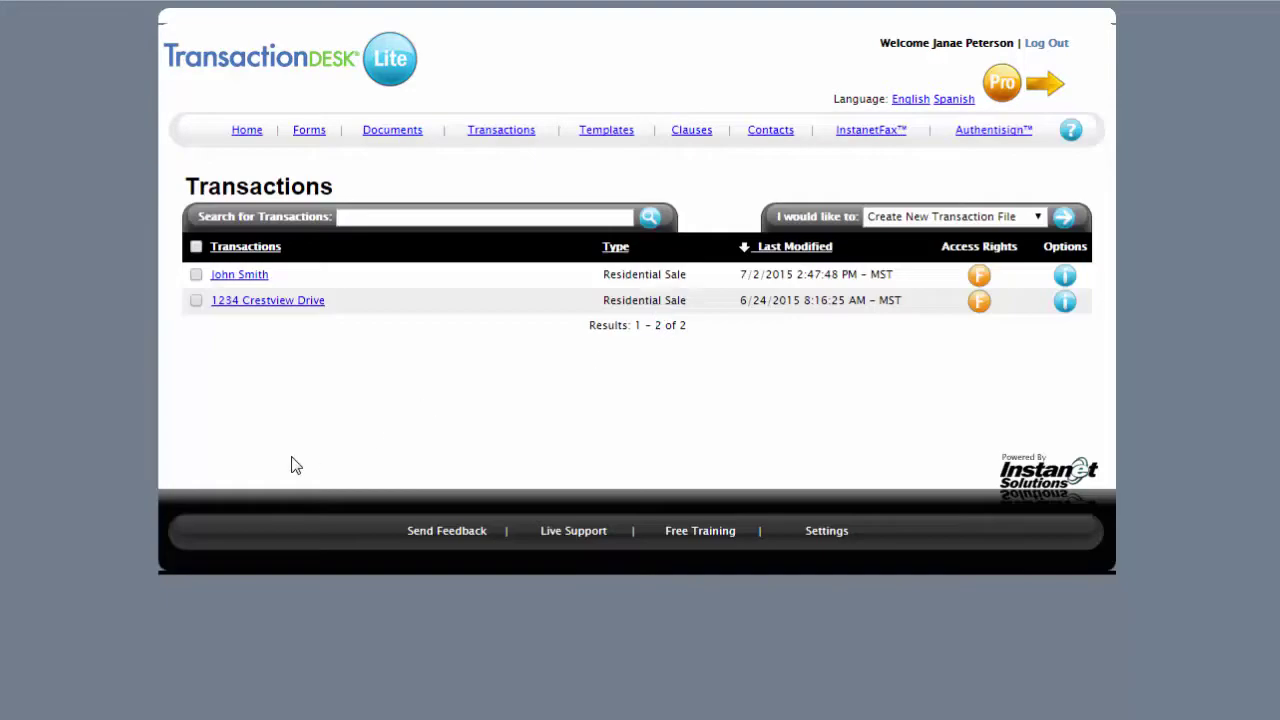
left_click(296, 312)
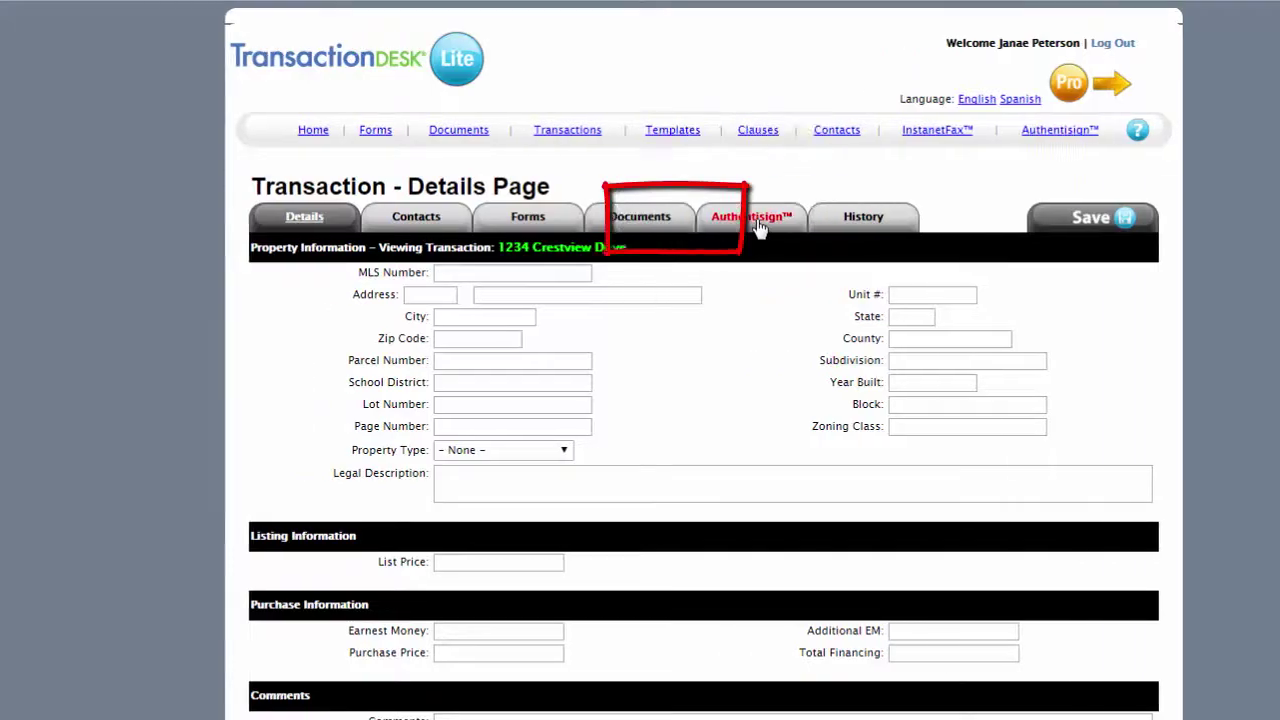
In the 1234 Crestview Drive Authentisign signing, start a new In-Person Signer participant.
left_click(758, 226)
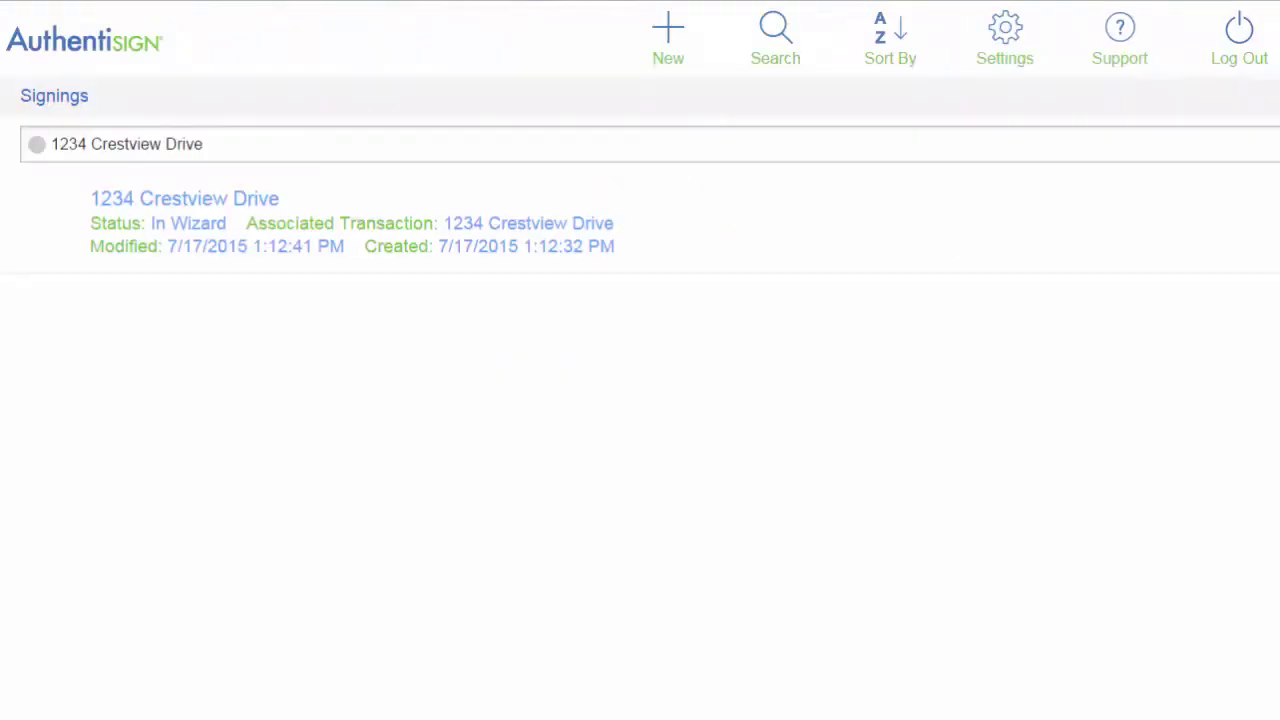
left_click(203, 199)
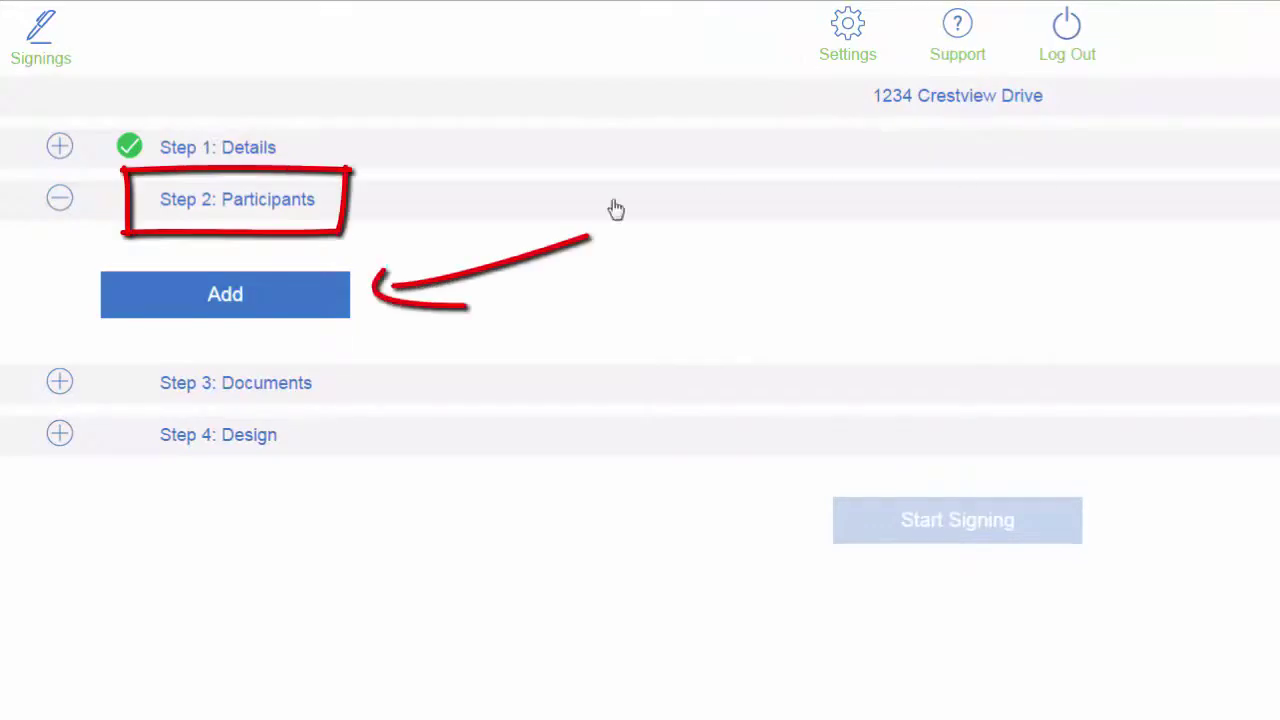
left_click(250, 308)
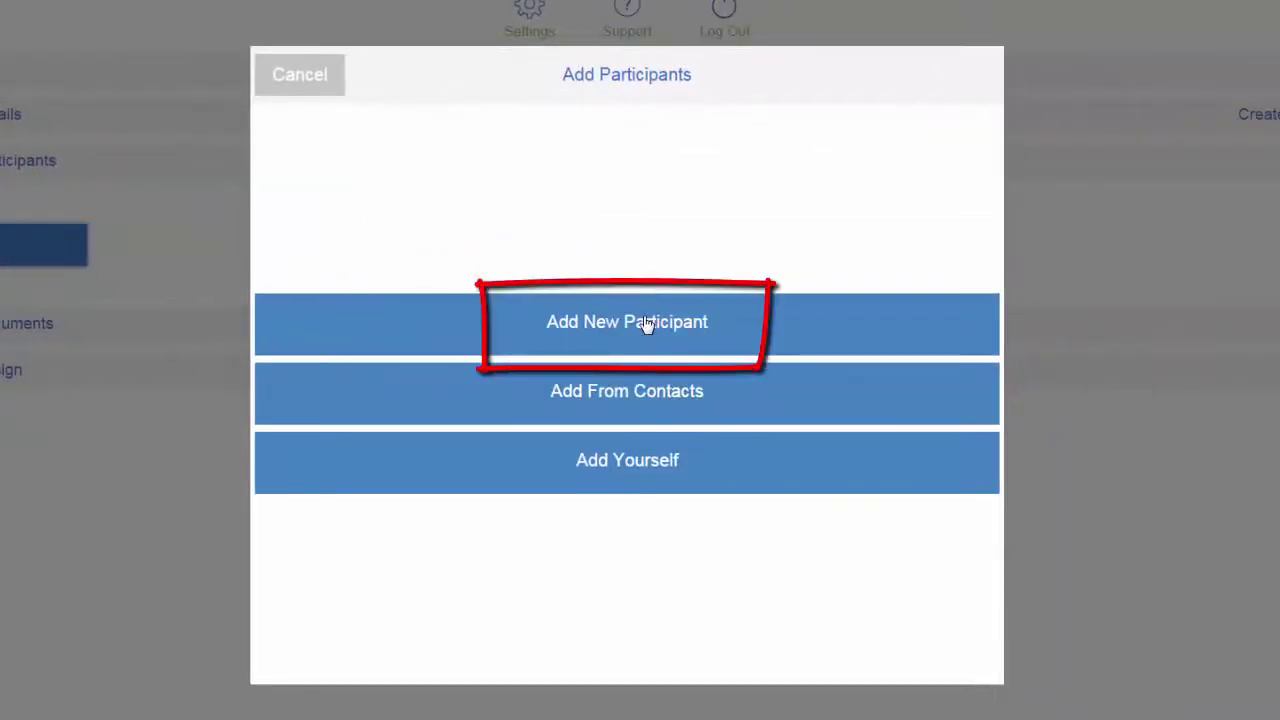
left_click(644, 322)
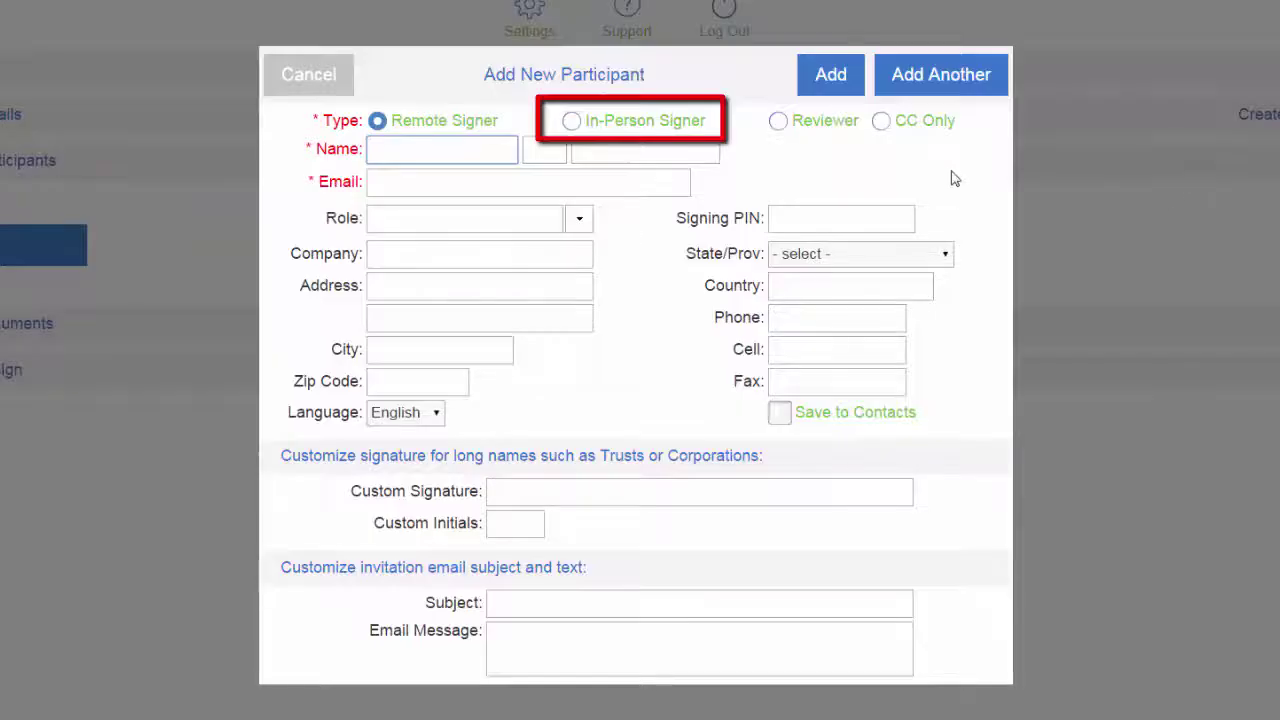
left_click(572, 121)
Enter the signer's first and last name, clear the host email, and set a host PIN.
left_click(418, 150)
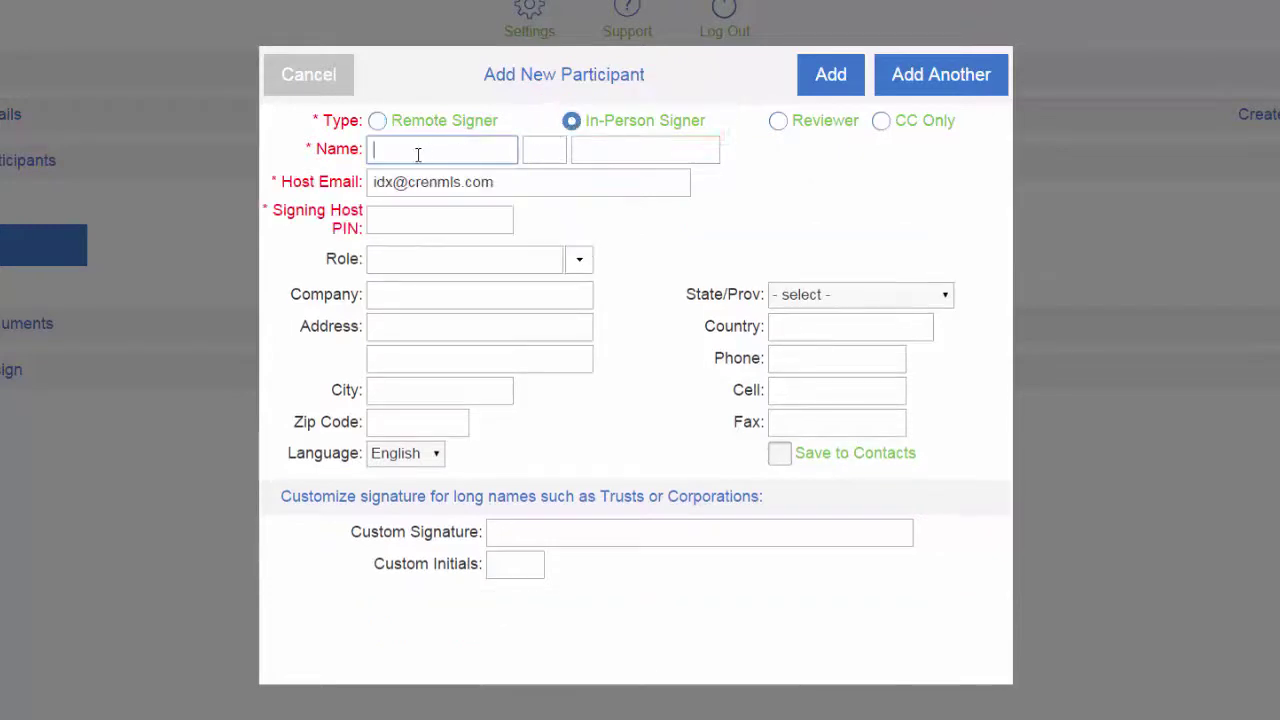
type("John")
key("Tab")
key("Tab")
type("Smit")
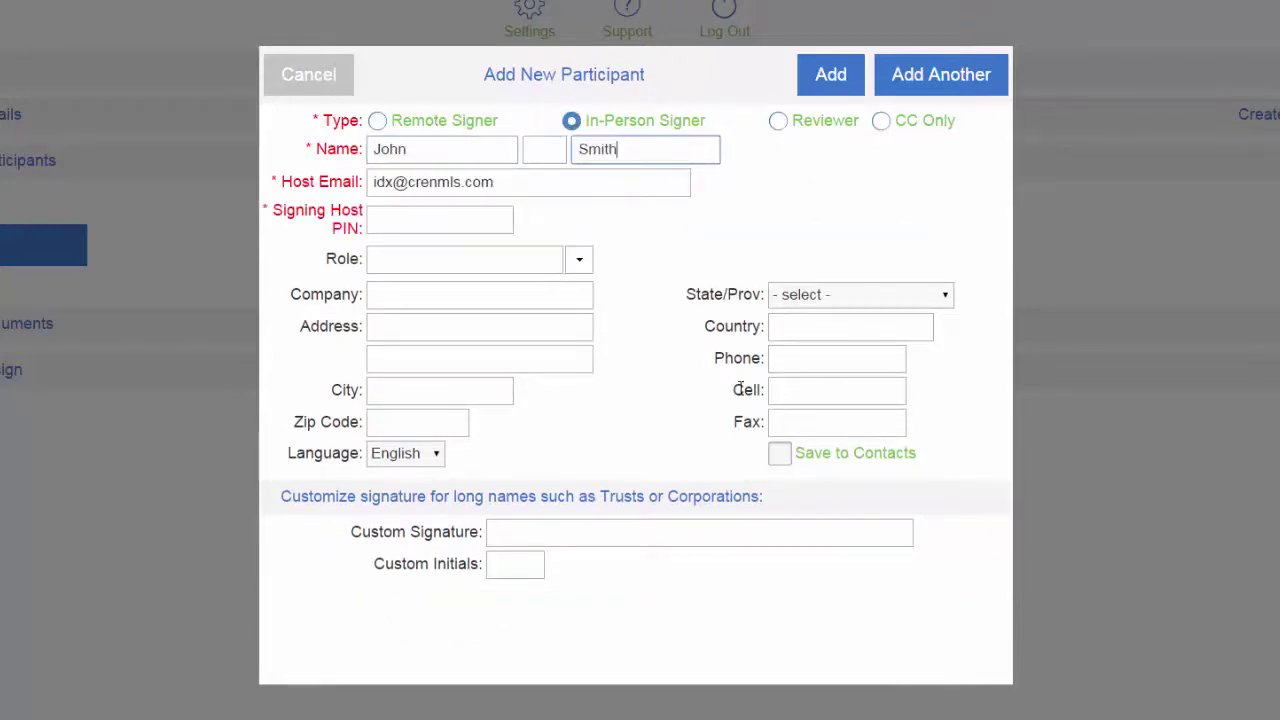
key("Tab")
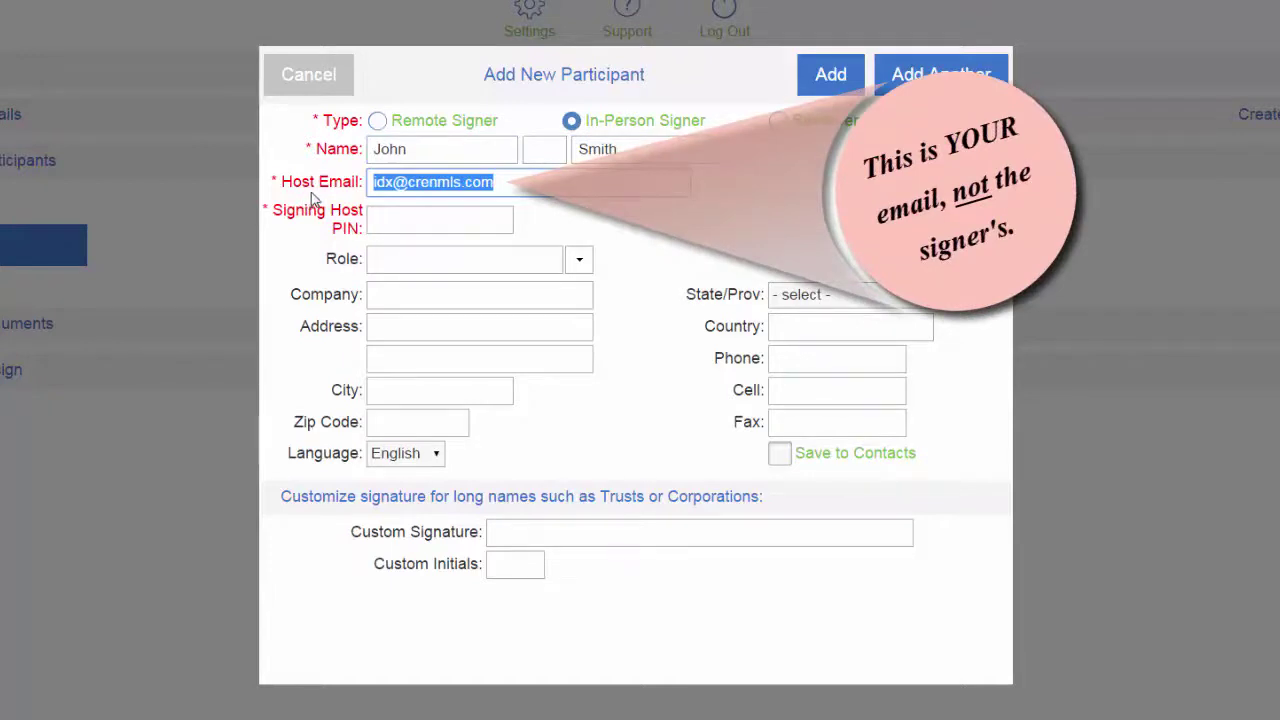
left_click(405, 149)
left_click(500, 180)
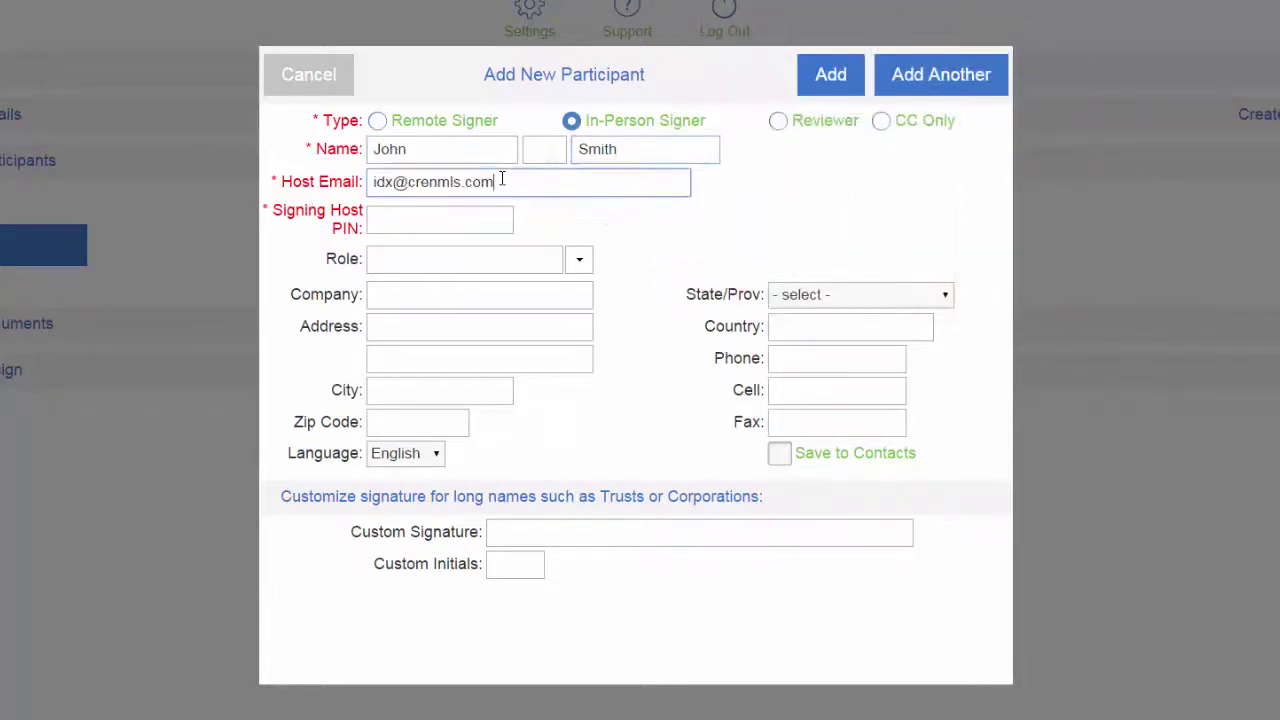
left_click(438, 219)
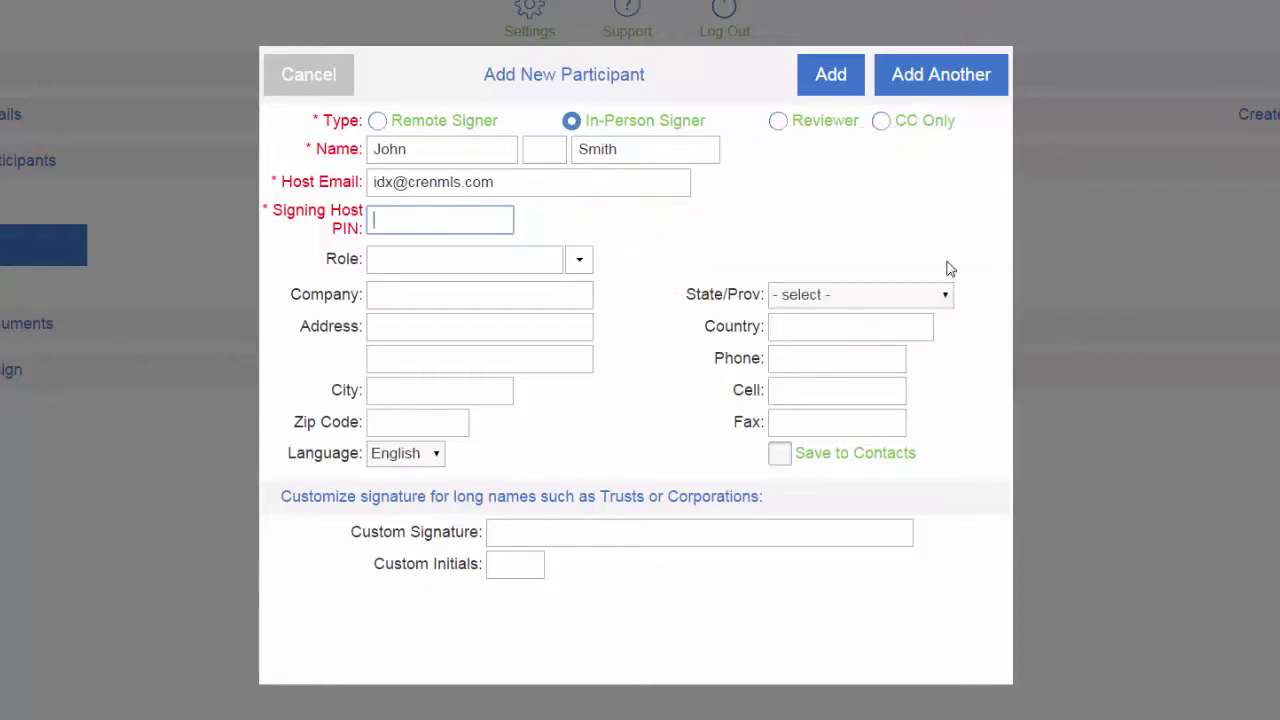
type("1234")
Set the participant role to Buyer and add the signer to the signing.
left_click(578, 259)
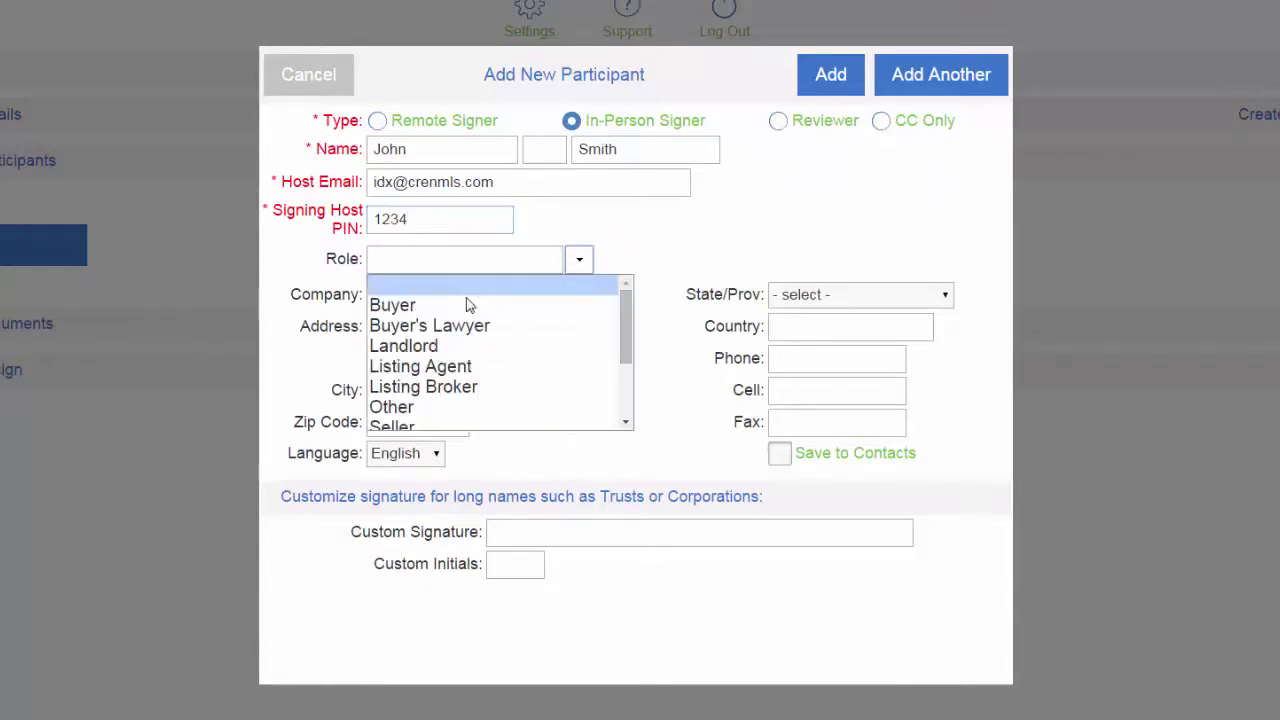
scroll(425, 390, "down", 1)
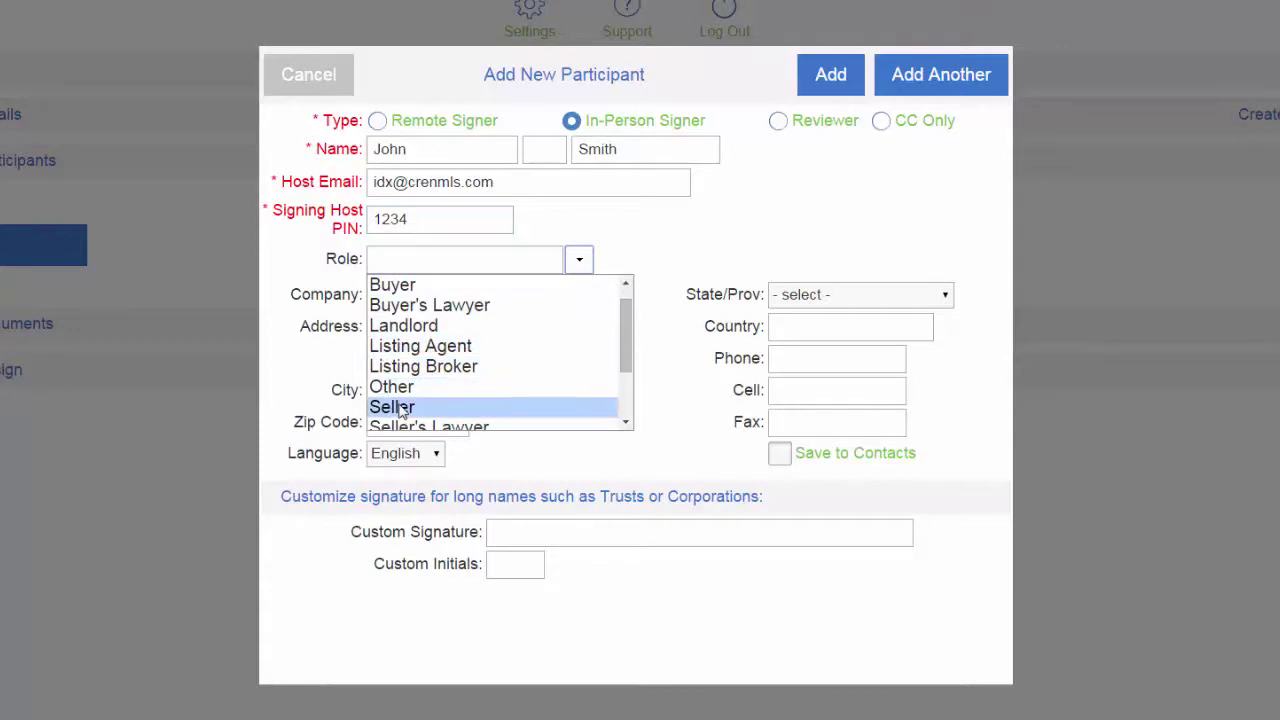
scroll(400, 312, "up", 1)
left_click(396, 308)
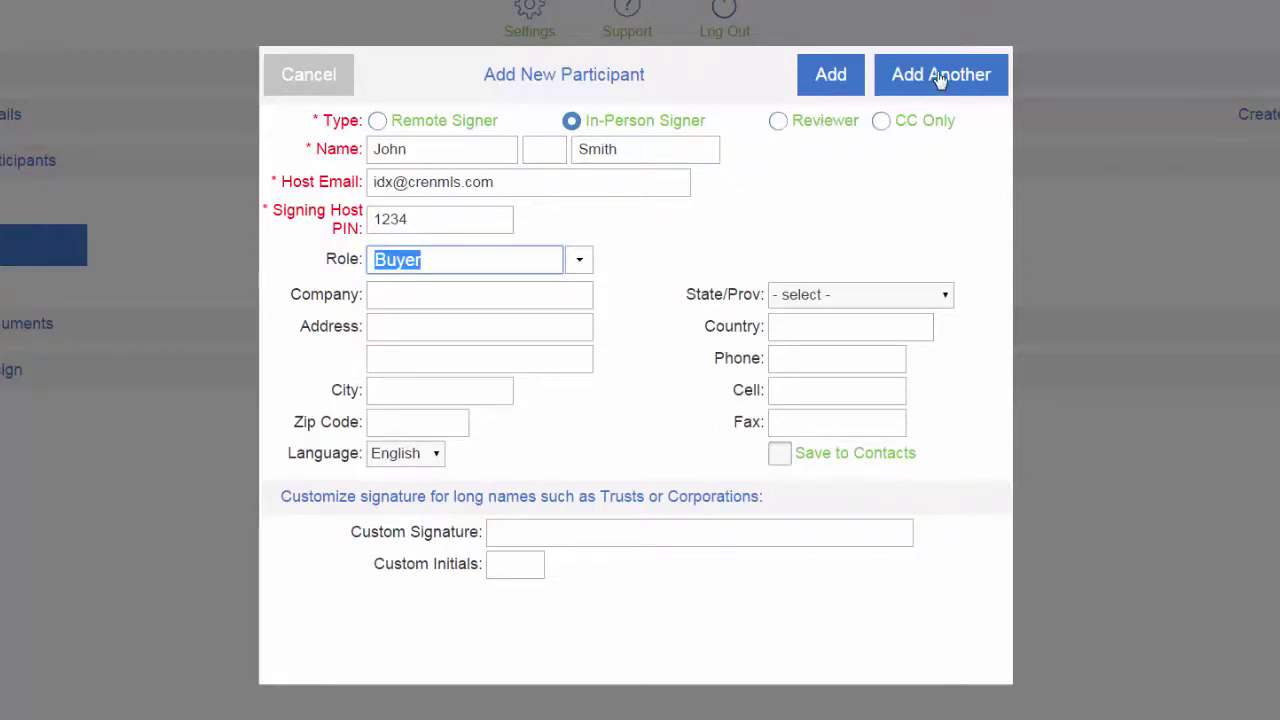
left_click(830, 76)
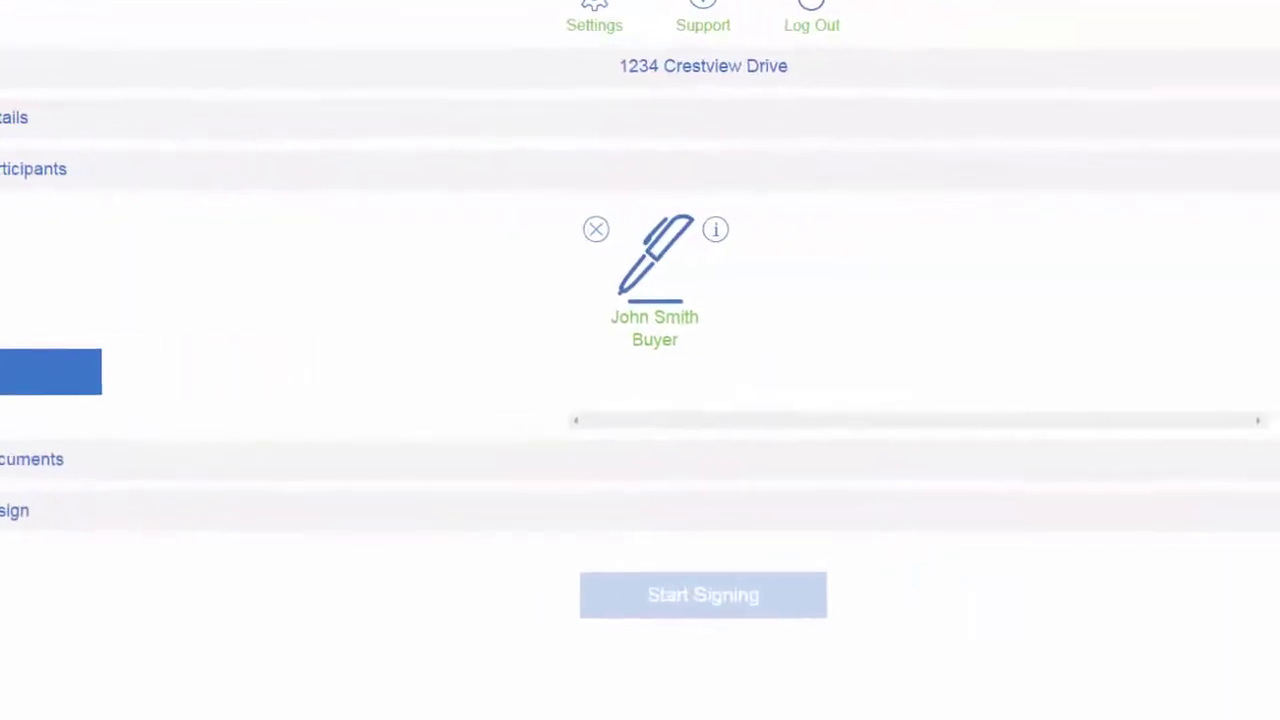
Attach the InstanetForms residential purchase contract from 1234 Crestview Drive Forms, assigned to Buyer 1.
left_click(181, 590)
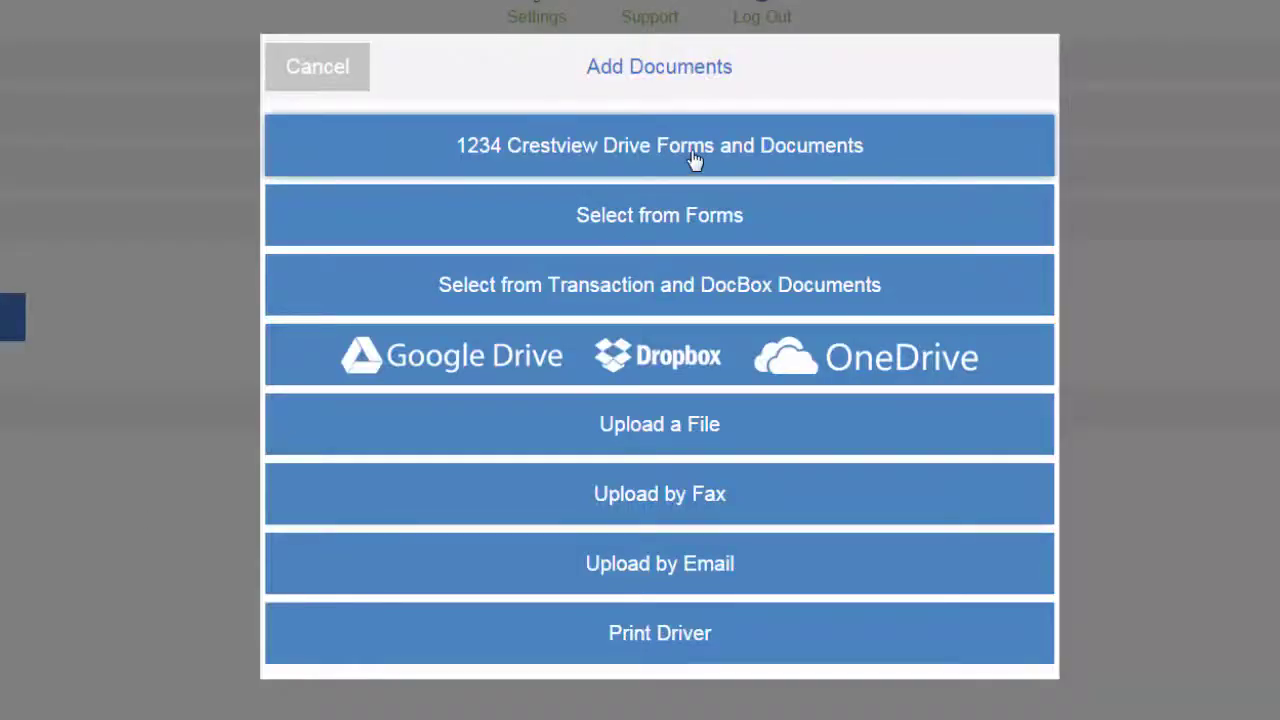
left_click(695, 161)
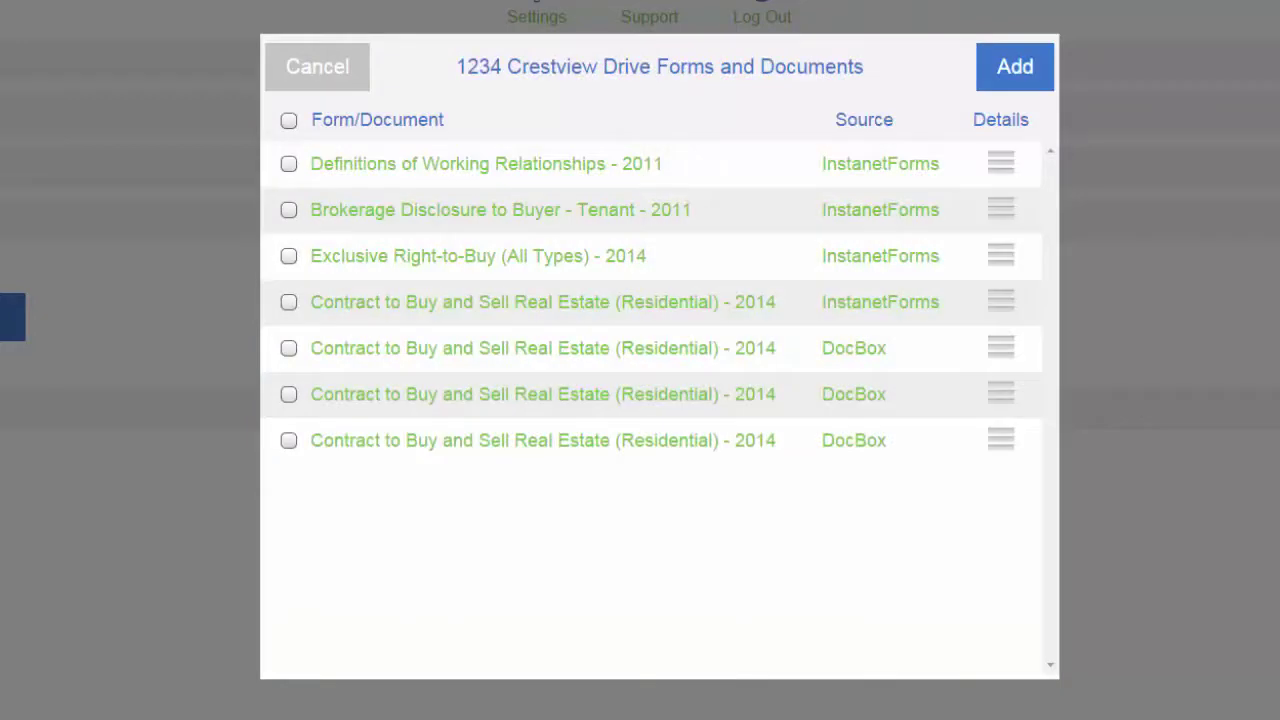
left_click(289, 302)
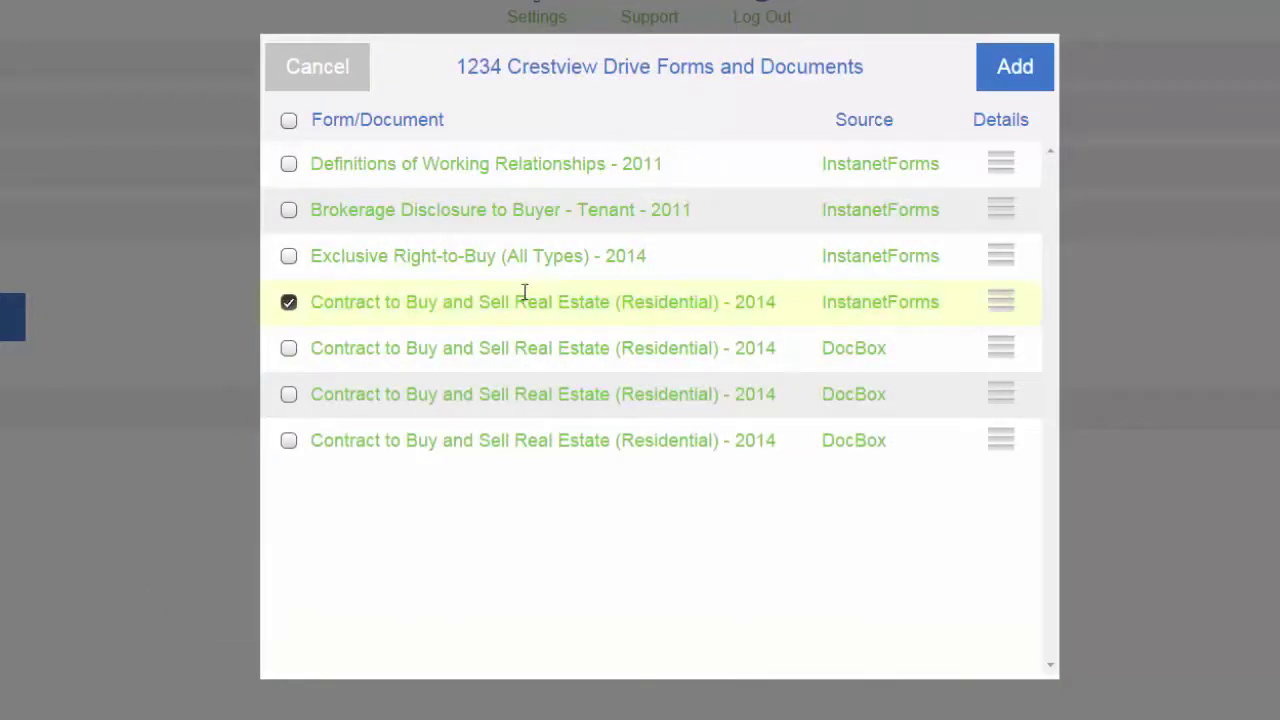
left_click(997, 76)
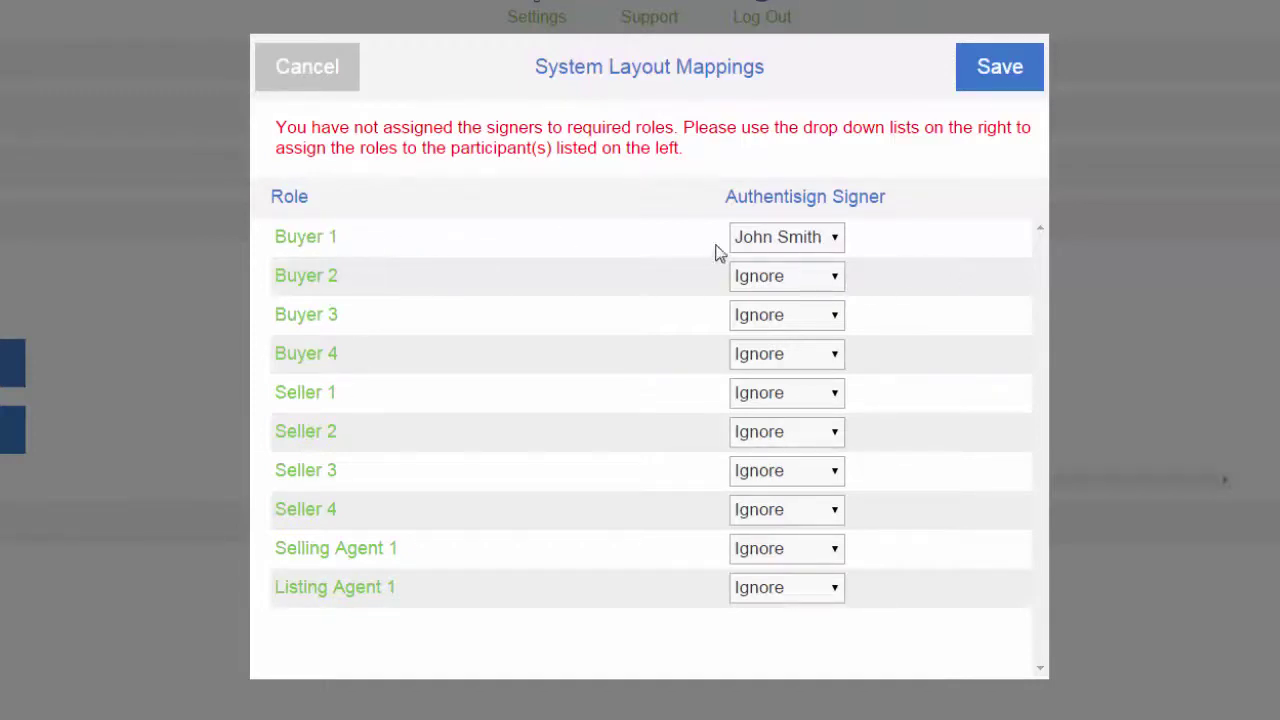
left_click(1003, 77)
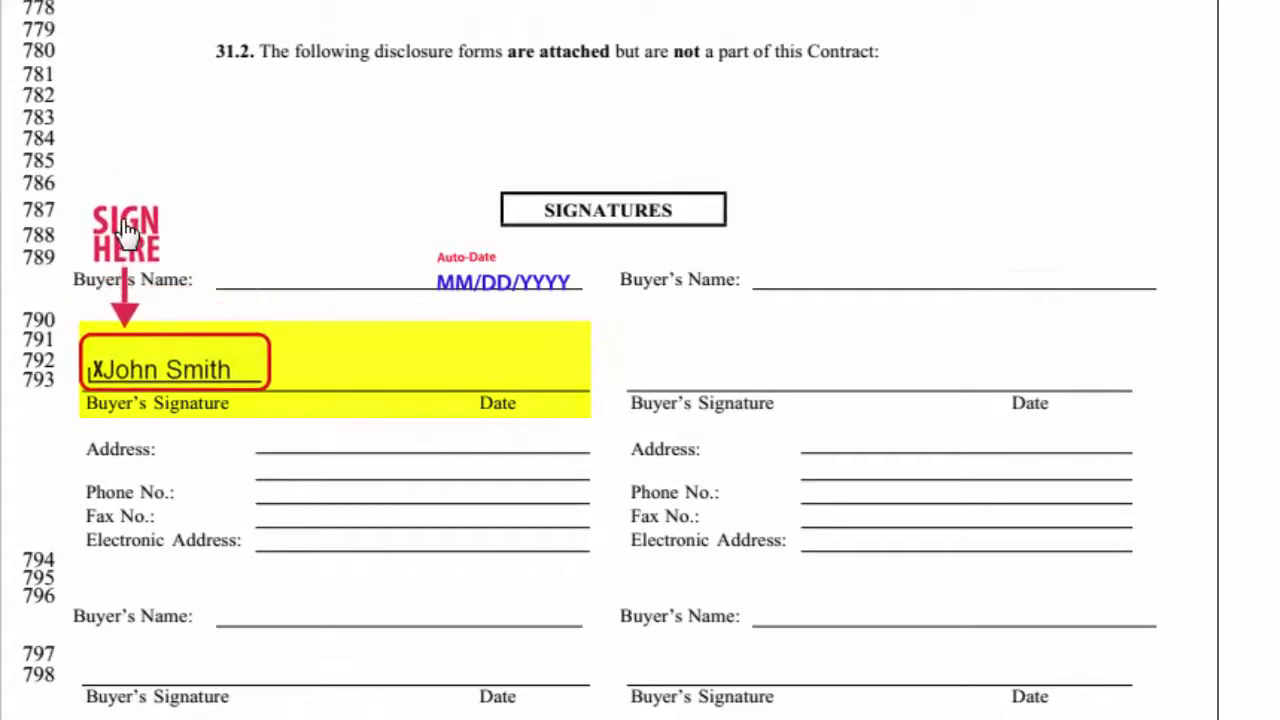
Place a signature box on the first Buyer's Signature line and send the invitations.
left_click_drag(125, 228, 125, 228)
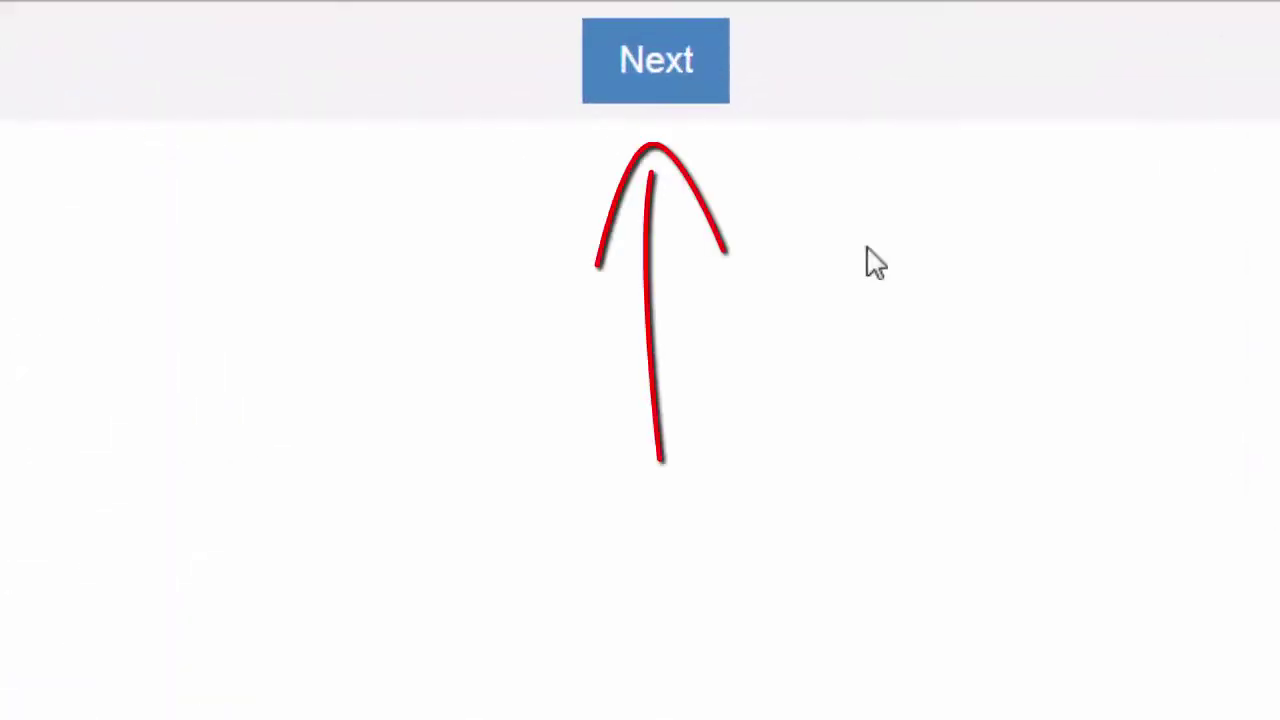
left_click(662, 88)
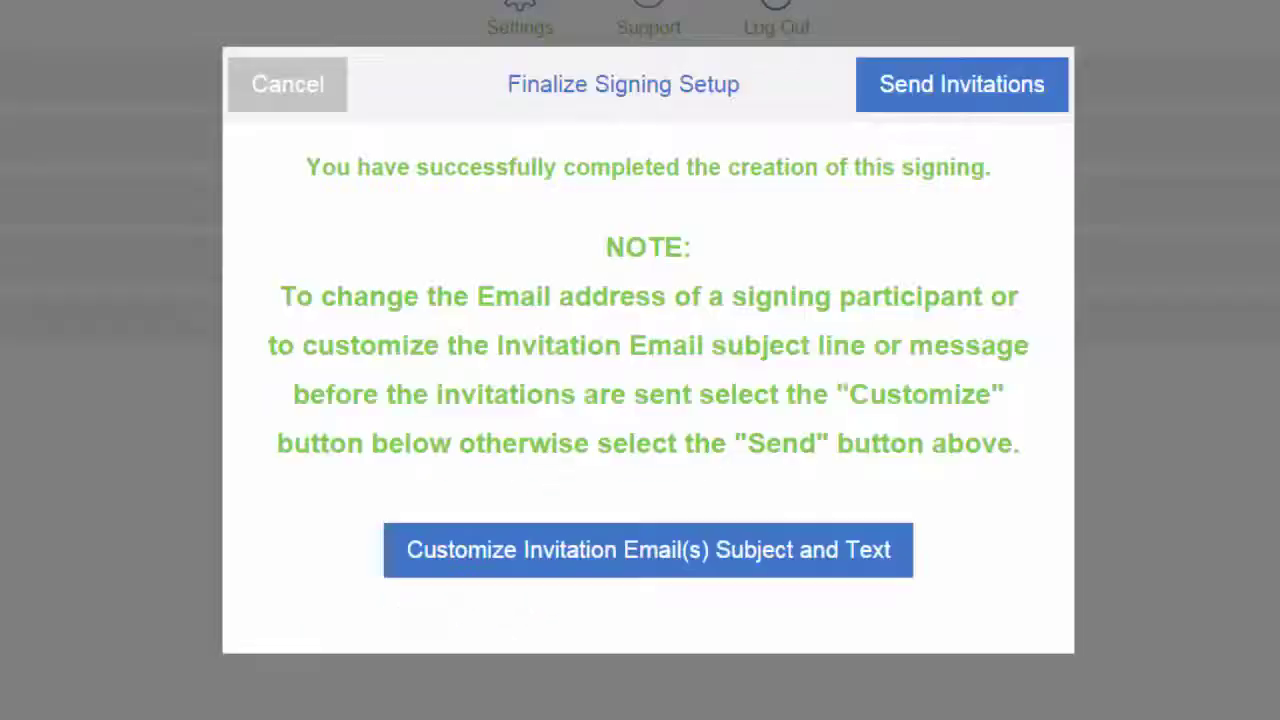
left_click(1012, 98)
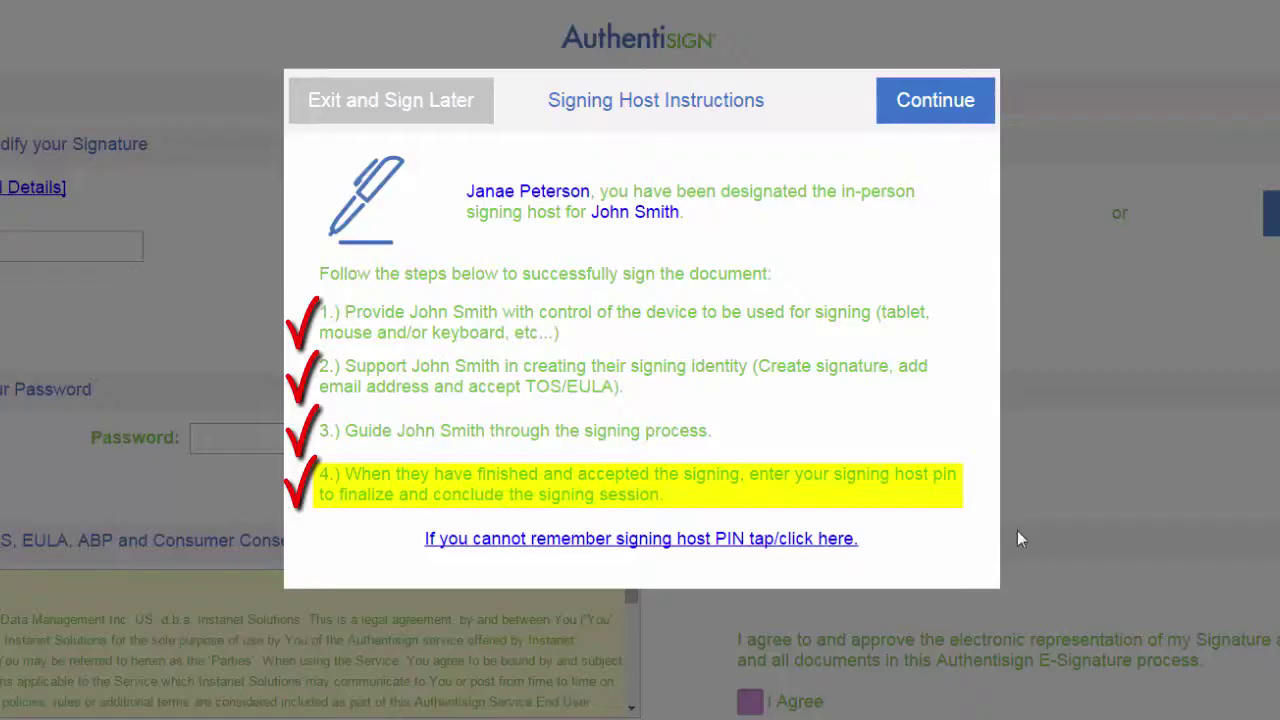
Continue past the Signing Host Instructions dialog to the signature setup page.
left_click(950, 110)
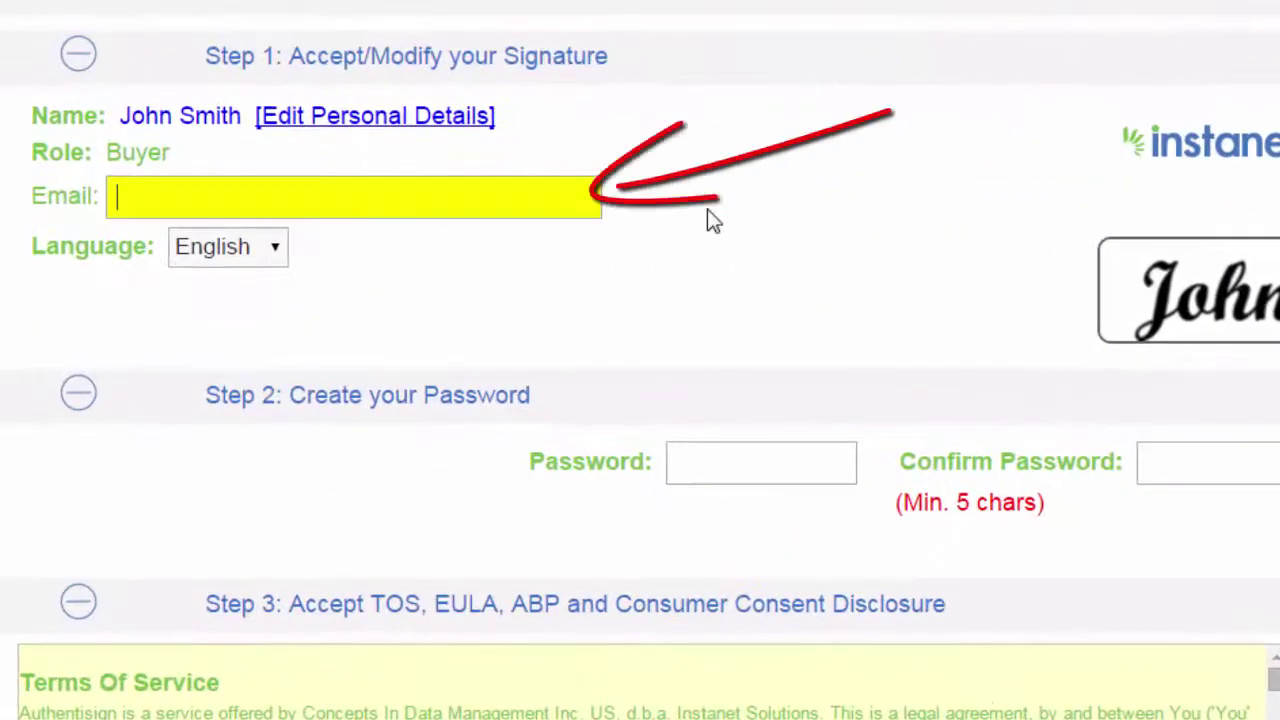
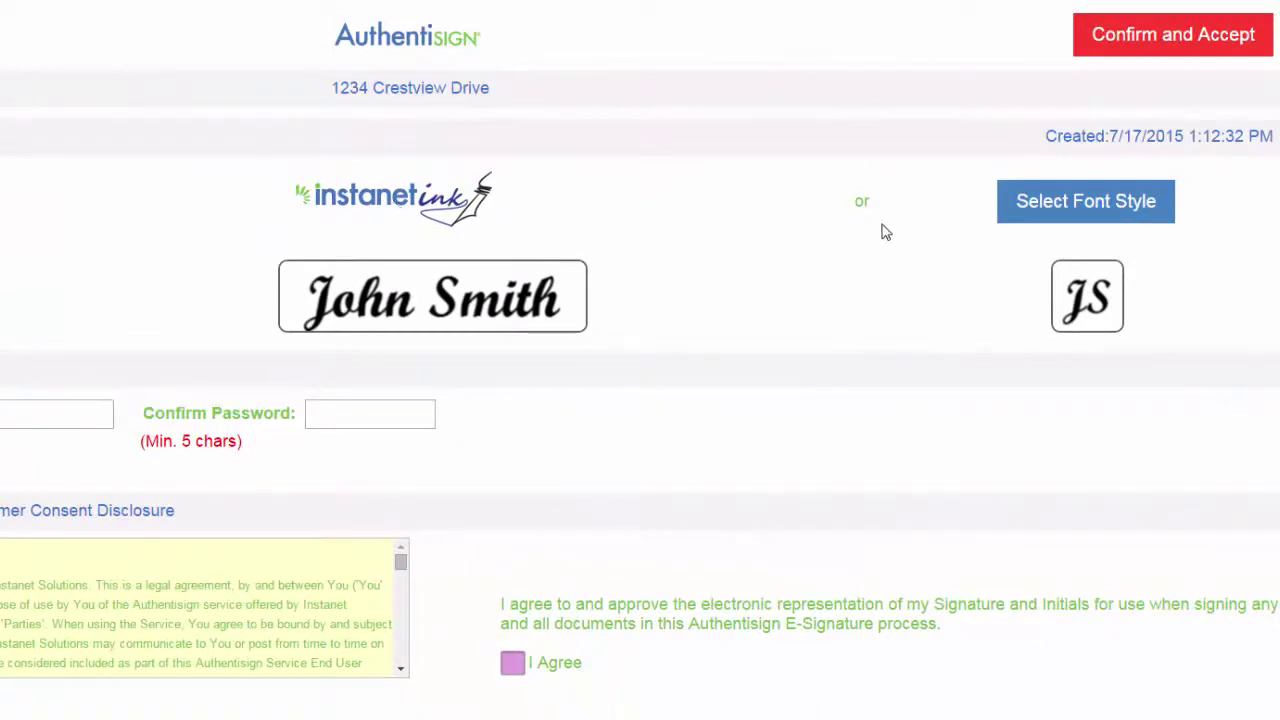
Enter the signer's e-mail address, sketch a first signature, then clear it.
left_click(367, 201)
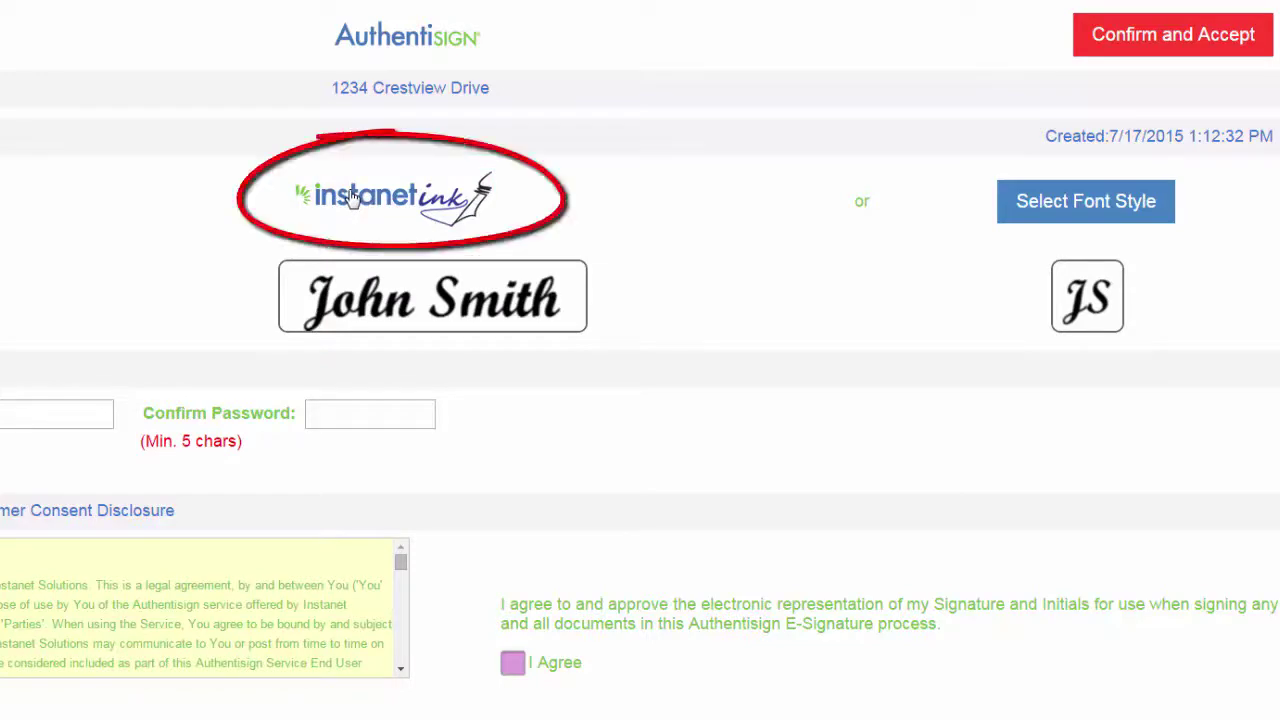
left_click(512, 300)
left_click_drag(202, 328, 268, 263)
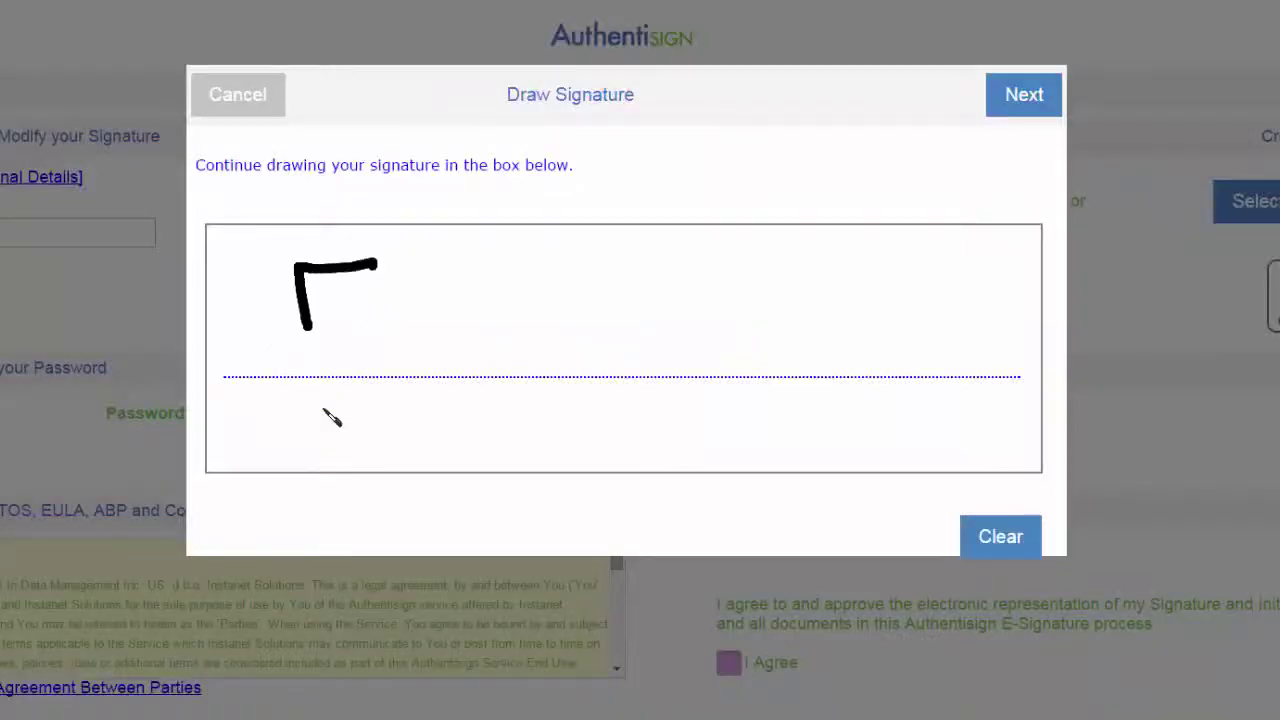
mouse_move(324, 410)
left_mouse_down()
mouse_move(357, 286)
mouse_move(391, 329)
mouse_move(457, 289)
mouse_move(469, 331)
mouse_move(512, 344)
left_mouse_up()
mouse_move(663, 260)
left_mouse_down()
mouse_move(589, 306)
mouse_move(792, 326)
left_mouse_up()
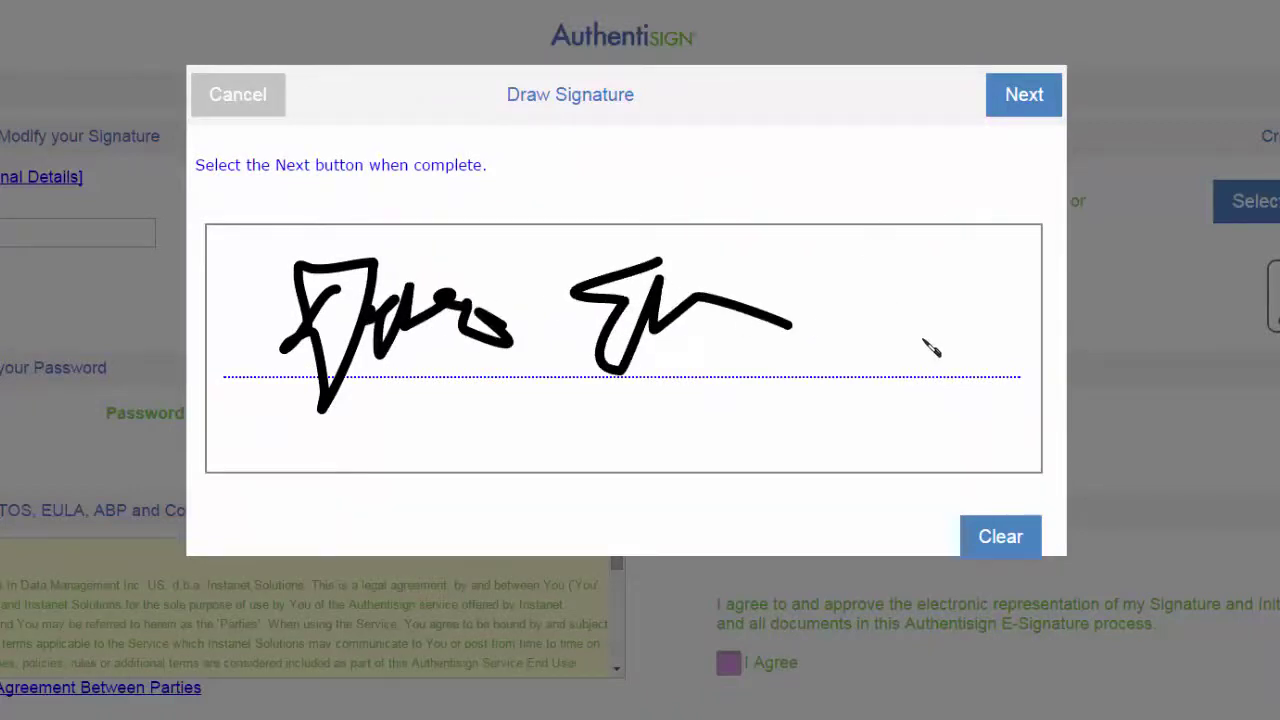
left_click(970, 550)
Redraw the two-word hand-drawn signature and accept it.
left_click_drag(308, 268, 320, 349)
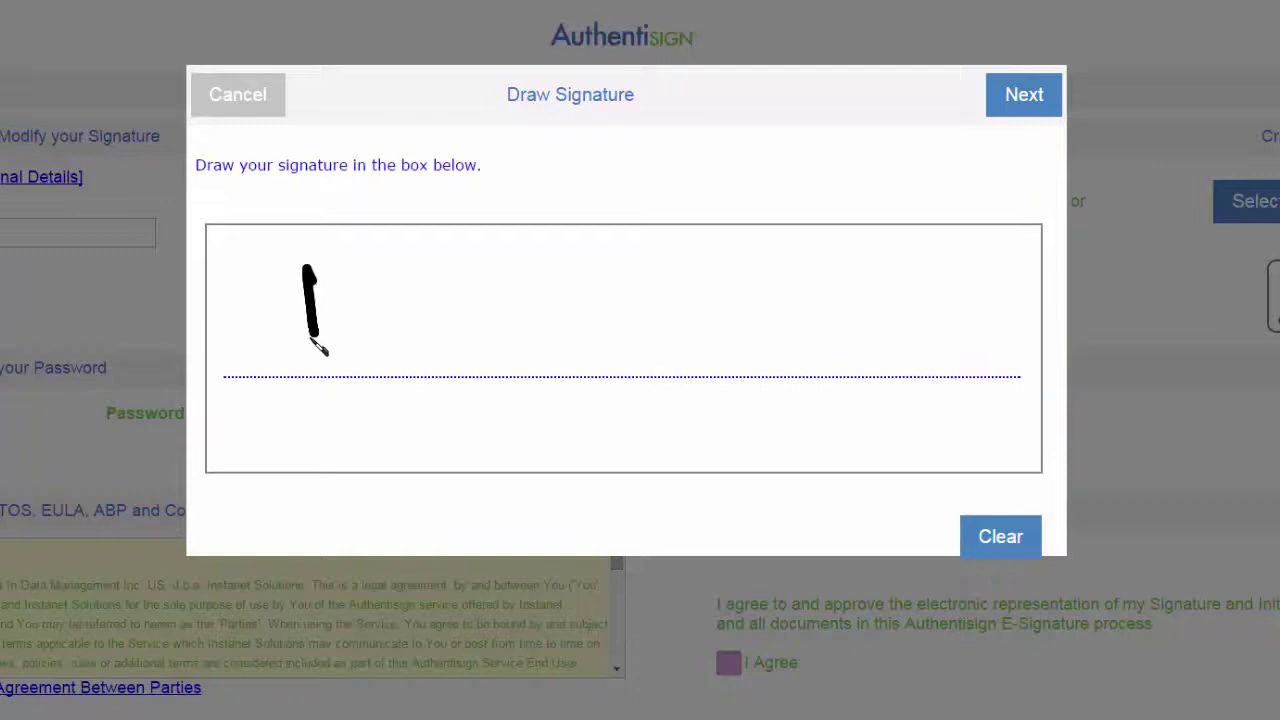
mouse_move(312, 290)
left_mouse_down()
mouse_move(320, 357)
mouse_move(383, 330)
left_mouse_up()
mouse_move(430, 255)
left_mouse_down()
mouse_move(427, 357)
mouse_move(478, 345)
left_mouse_up()
left_click_drag(760, 232, 730, 343)
mouse_move(795, 345)
left_mouse_down()
mouse_move(810, 306)
mouse_move(938, 335)
left_mouse_up()
left_click(1024, 95)
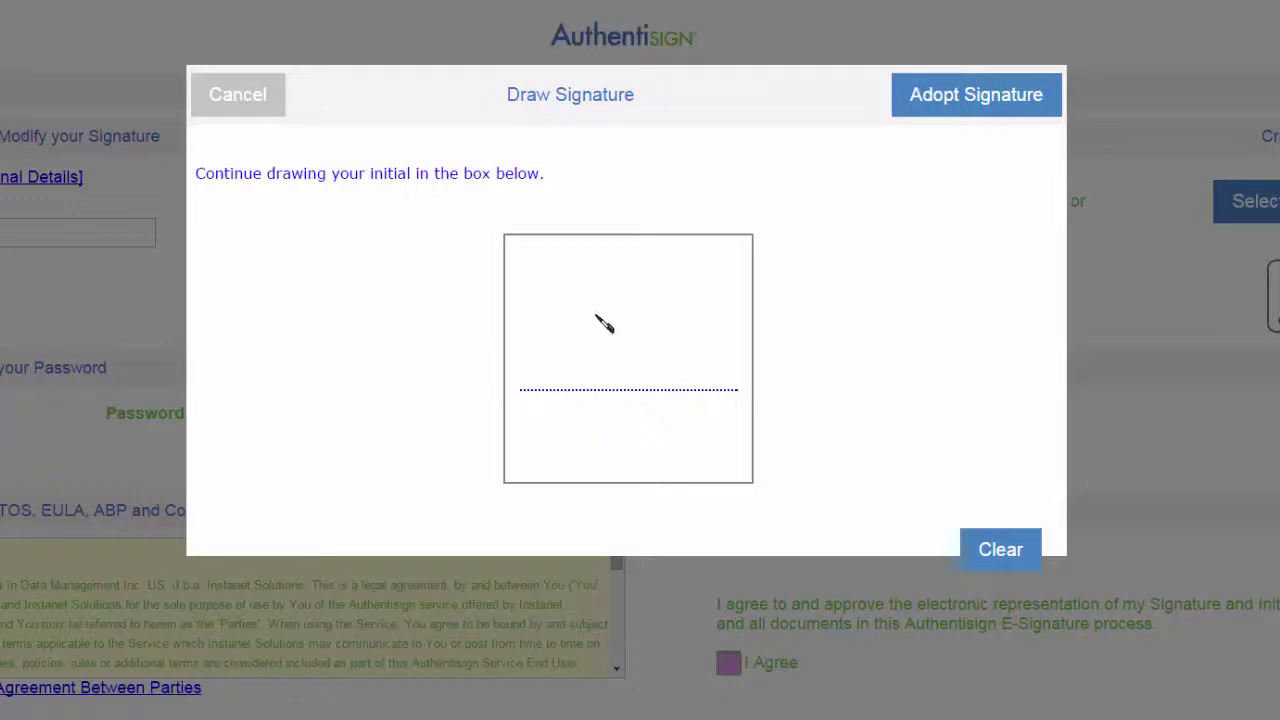
Draw the initials by hand and adopt the signature and initials.
mouse_move(550, 291)
left_mouse_down()
mouse_move(558, 381)
mouse_move(526, 343)
left_mouse_up()
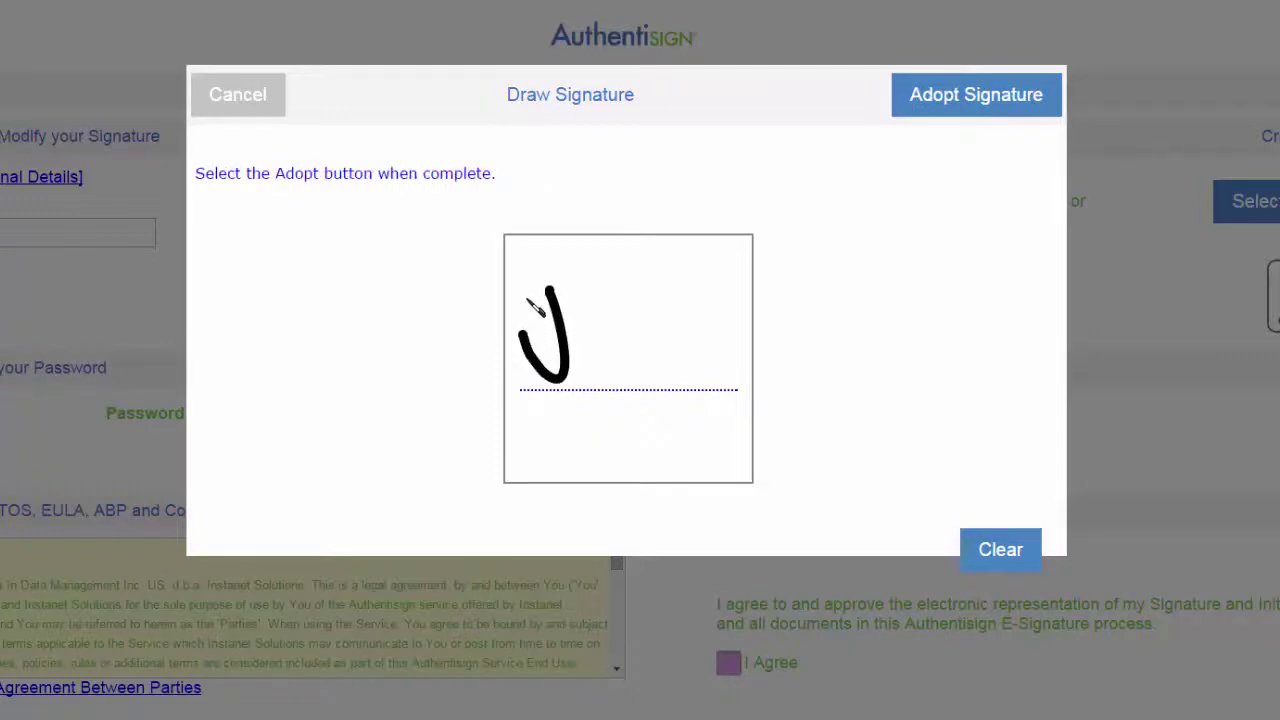
mouse_move(523, 294)
left_mouse_down()
mouse_move(593, 288)
mouse_move(706, 366)
mouse_move(646, 400)
mouse_move(578, 358)
left_mouse_up()
left_click(1055, 97)
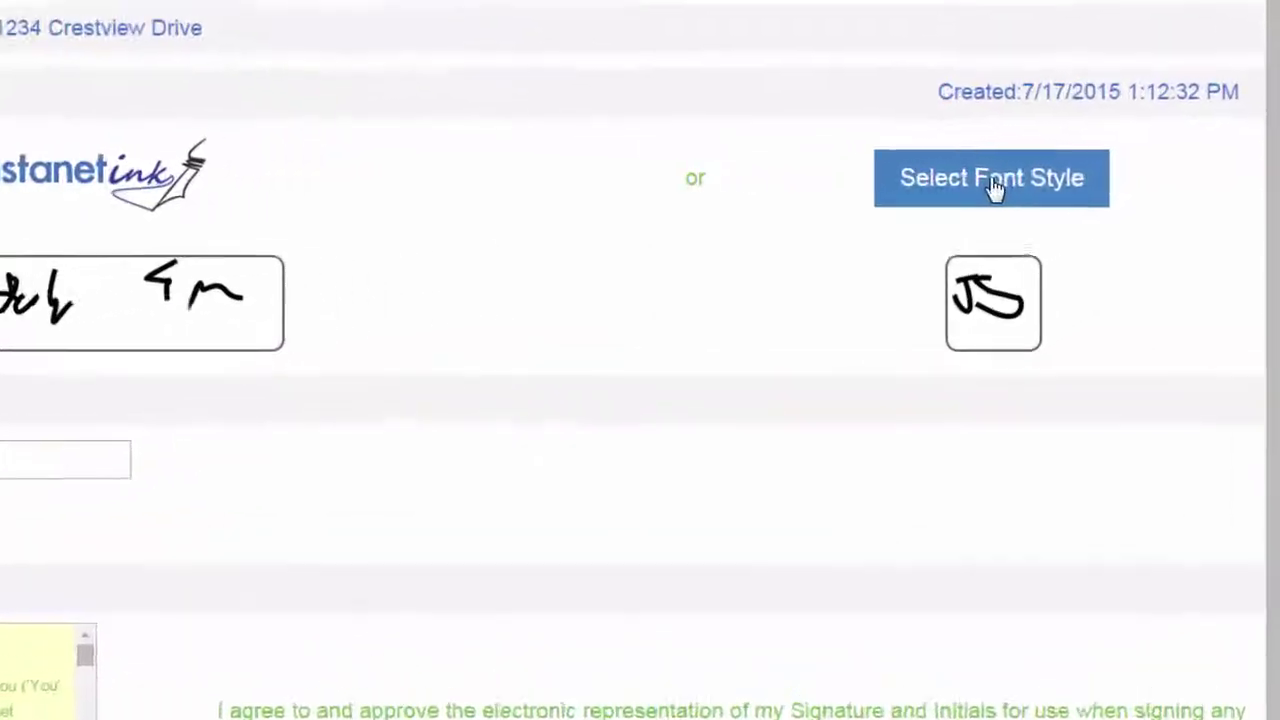
Switch the signature and initials to the second script font style and save.
left_click(1125, 187)
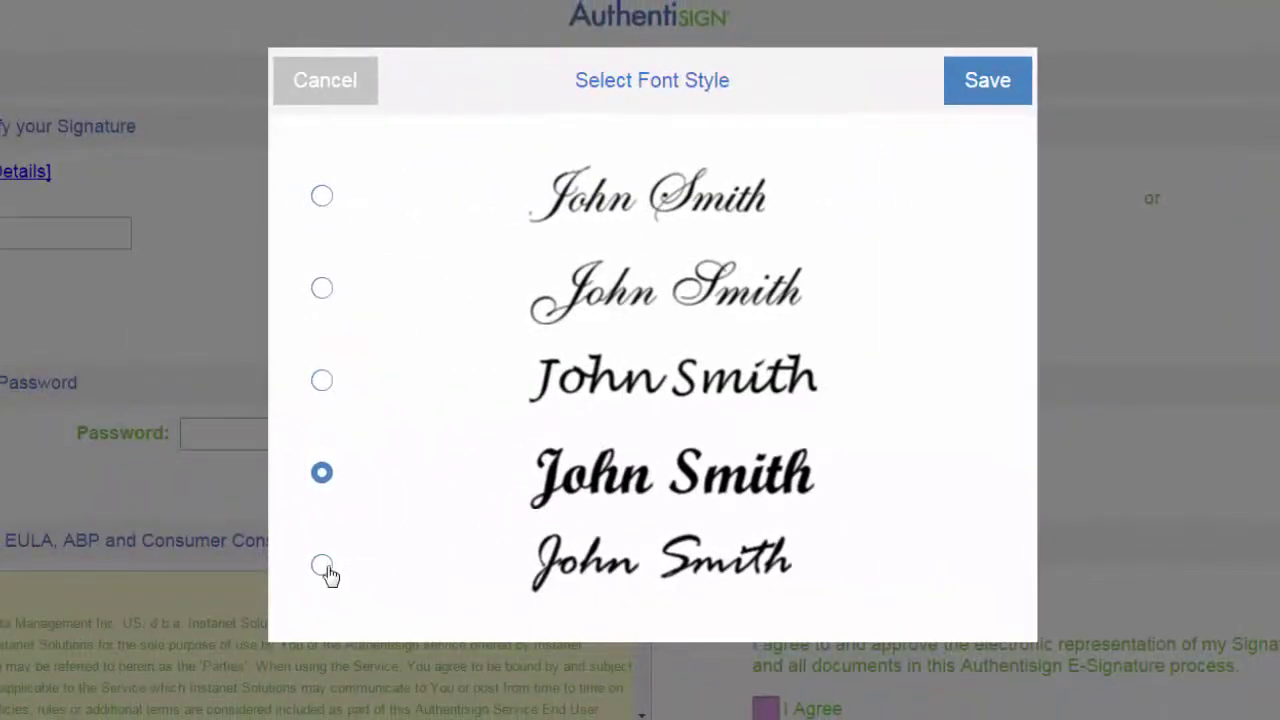
left_click(322, 566)
left_click(322, 290)
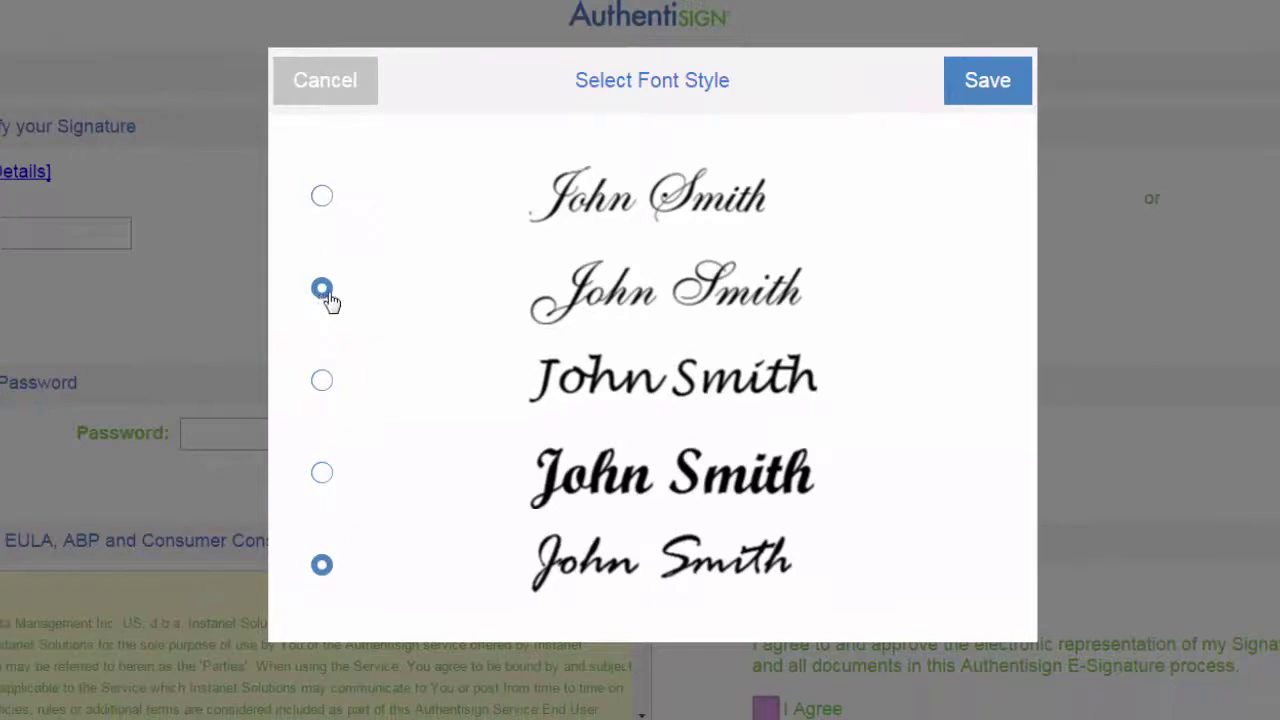
left_click(1000, 85)
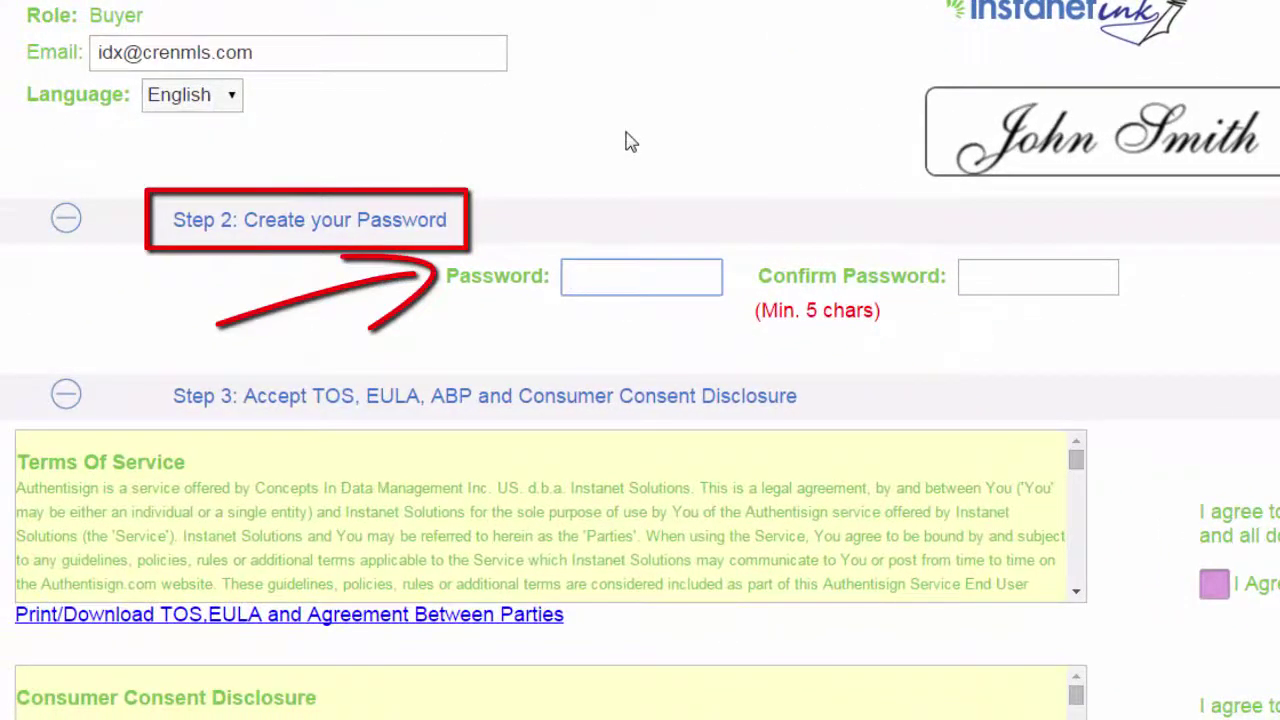
Enter and confirm the signer's password, then accept the electronic signature terms.
type("••")
key("Tab")
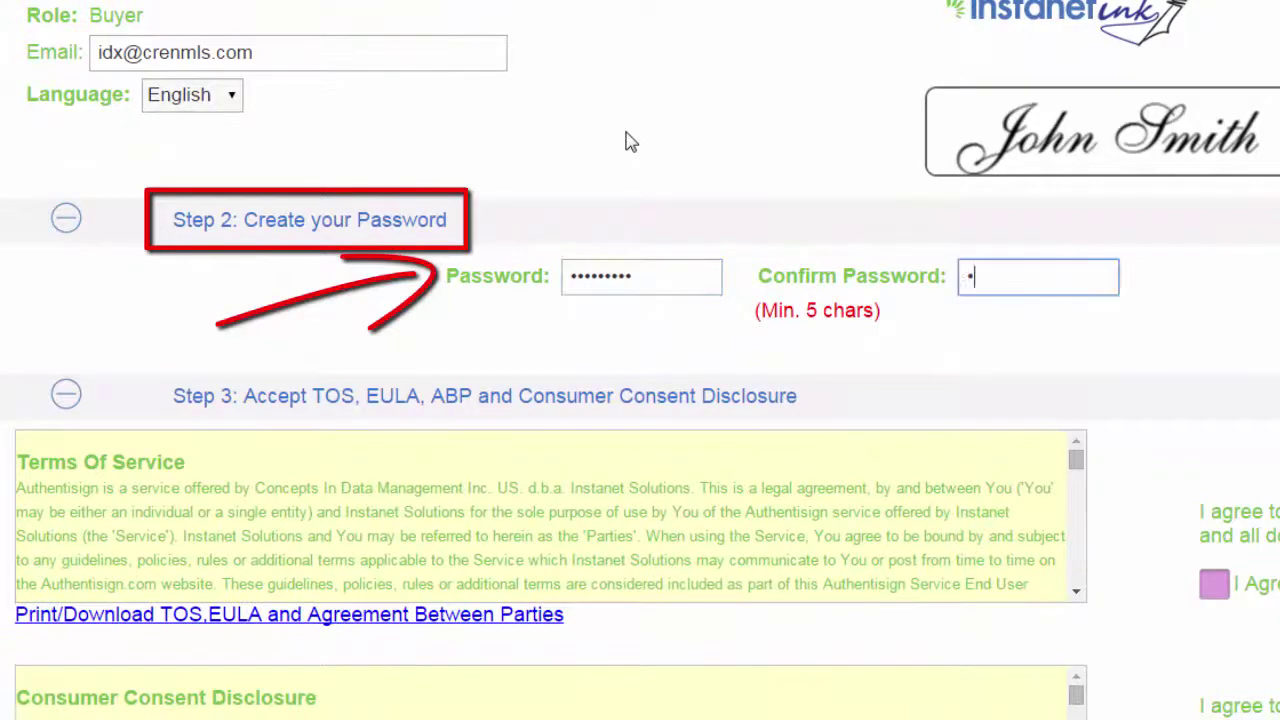
type("•••••••••")
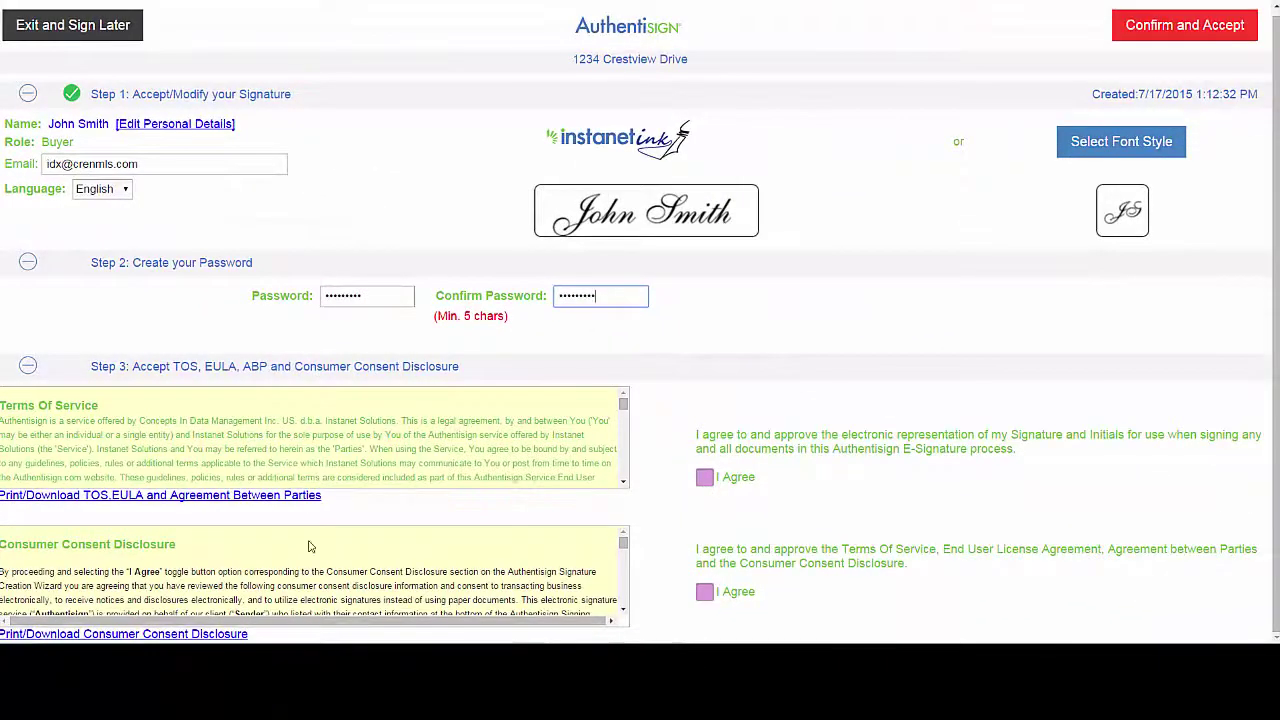
scroll(309, 546, "down", 5)
scroll(290, 435, "down", 10)
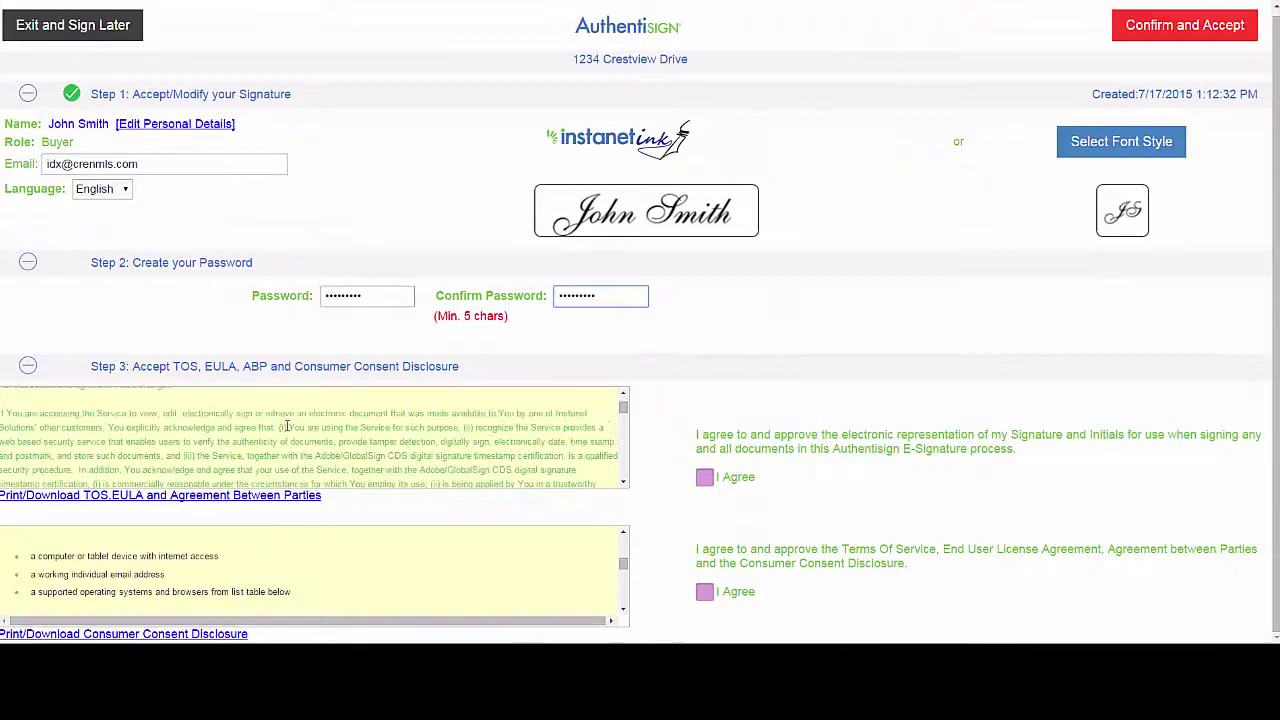
left_click(704, 477)
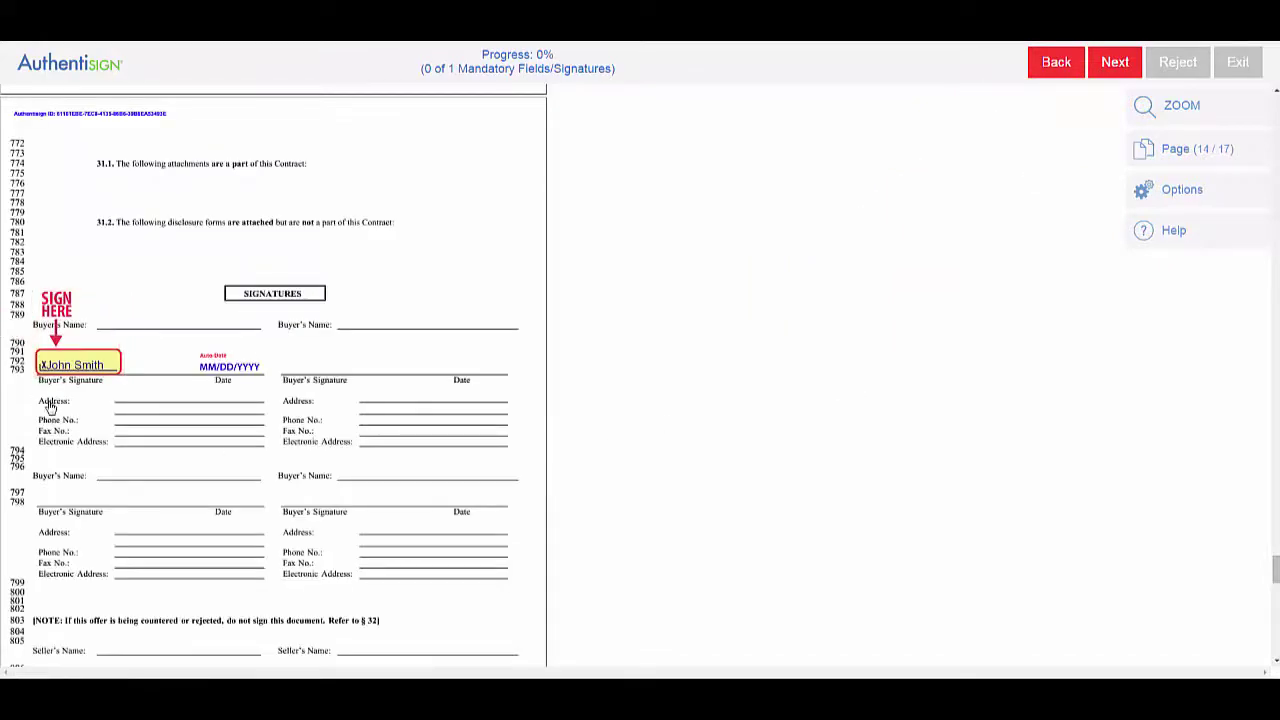
Sign the buyer signature line and choose Complete Signing.
left_click(73, 366)
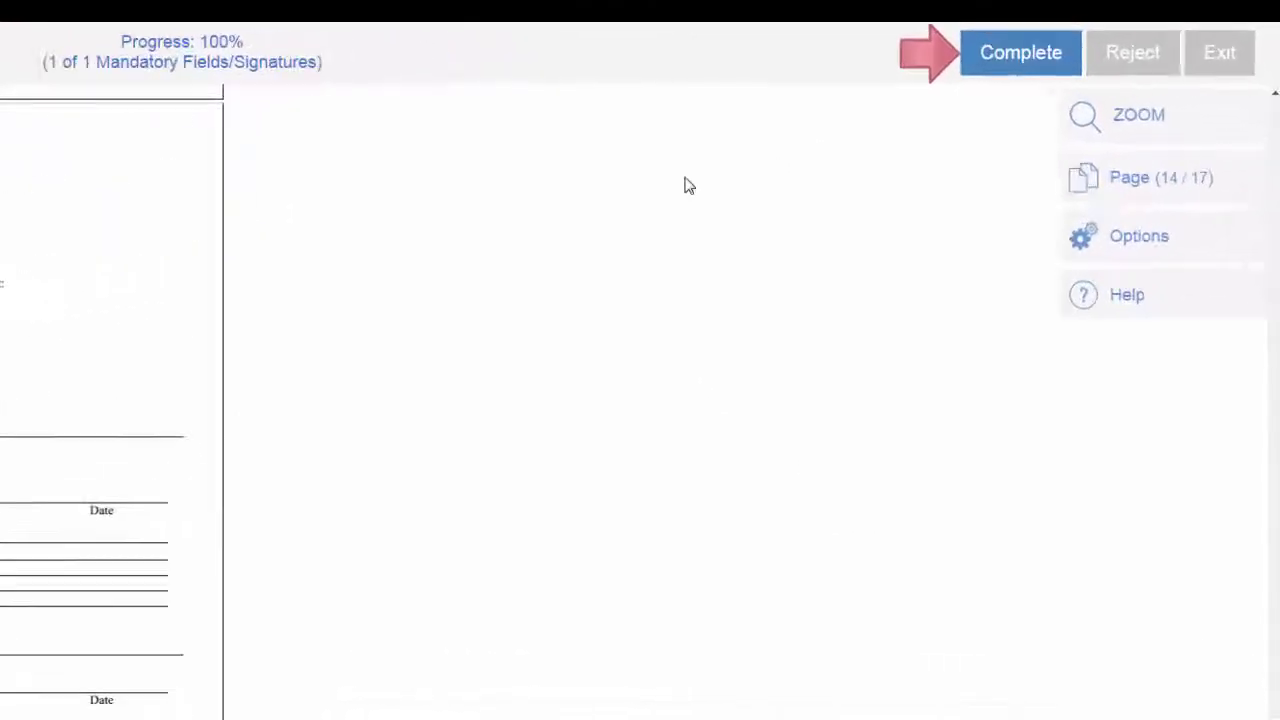
left_click(946, 57)
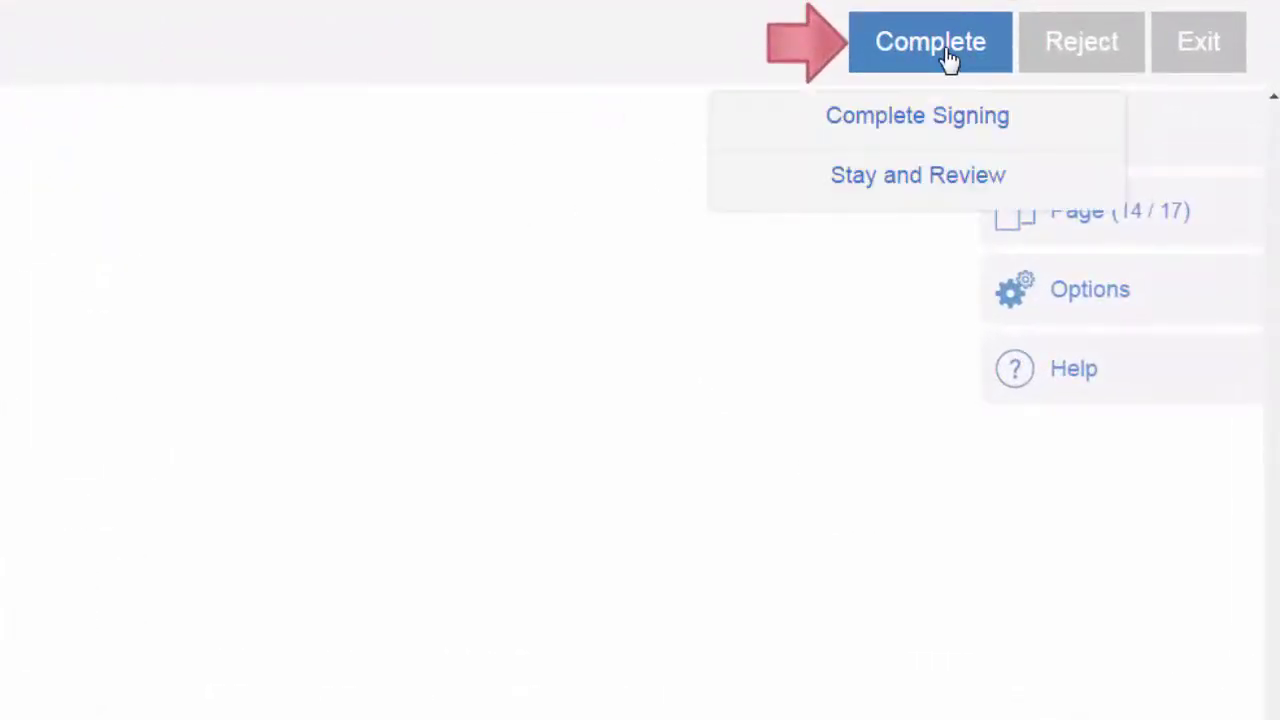
left_click(934, 120)
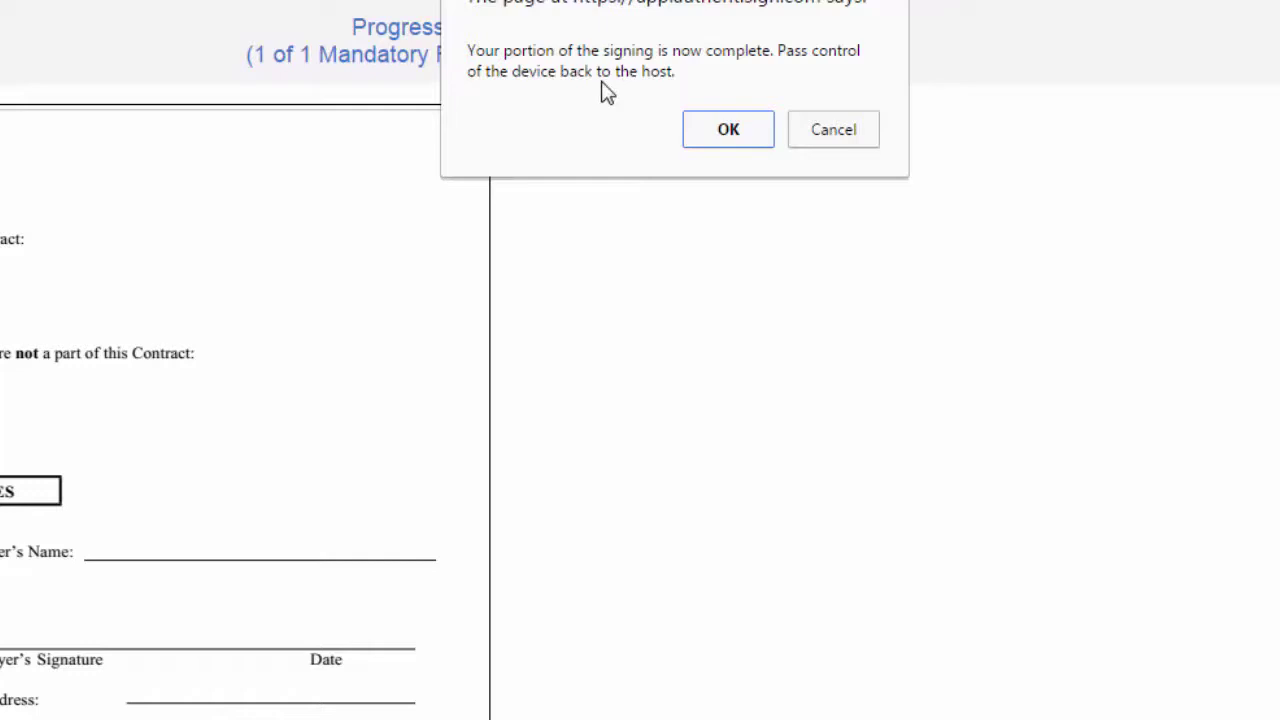
Acknowledge the completion notice, enter the signing host PIN, and complete the session.
left_click(729, 143)
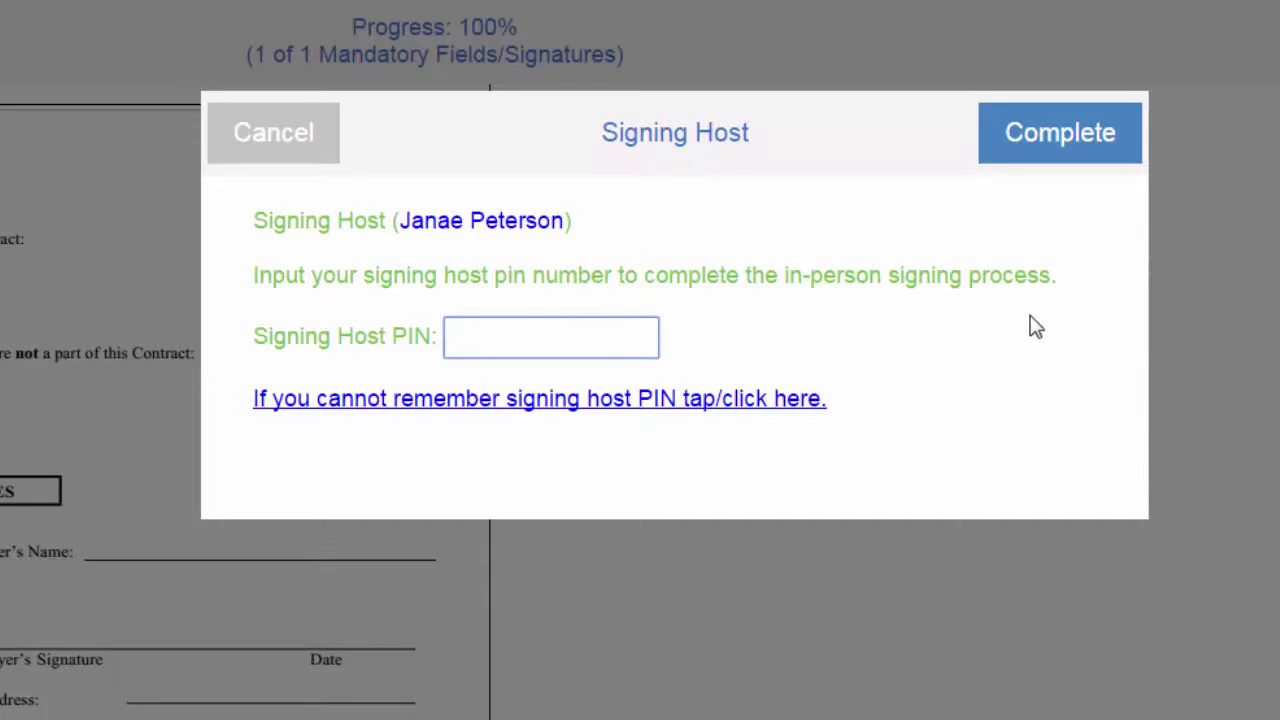
type("234")
left_click(1031, 151)
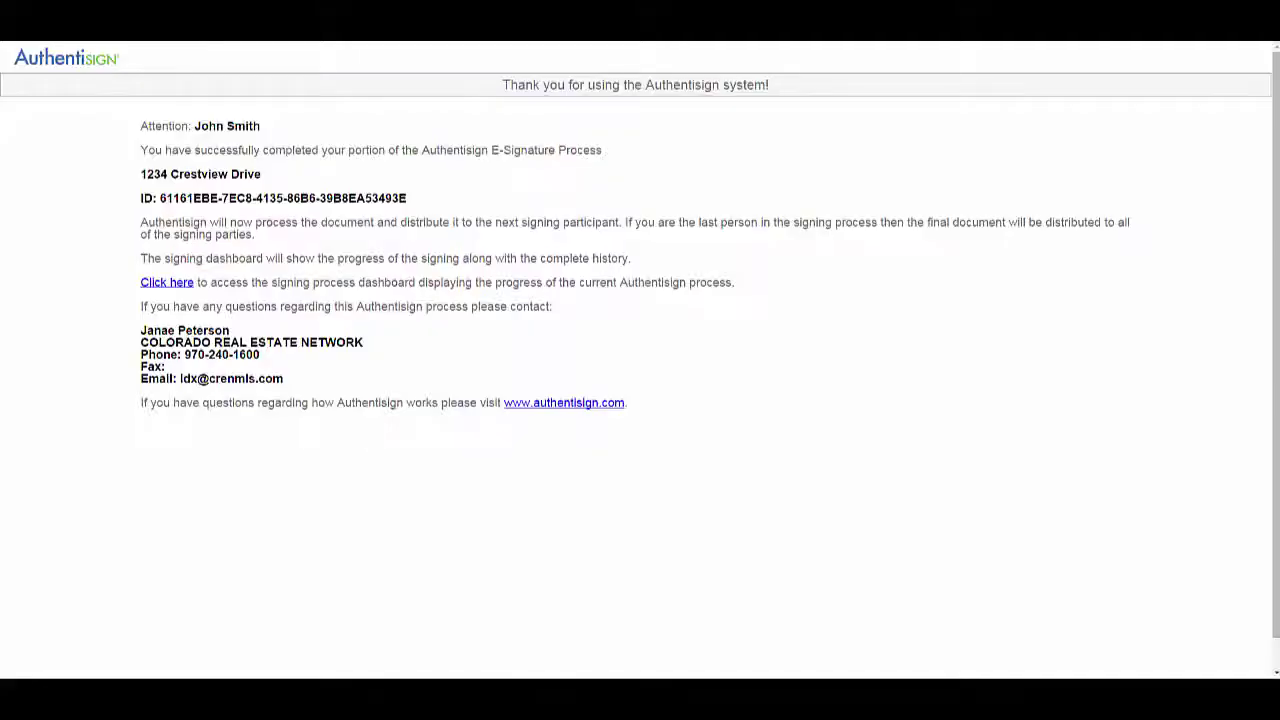